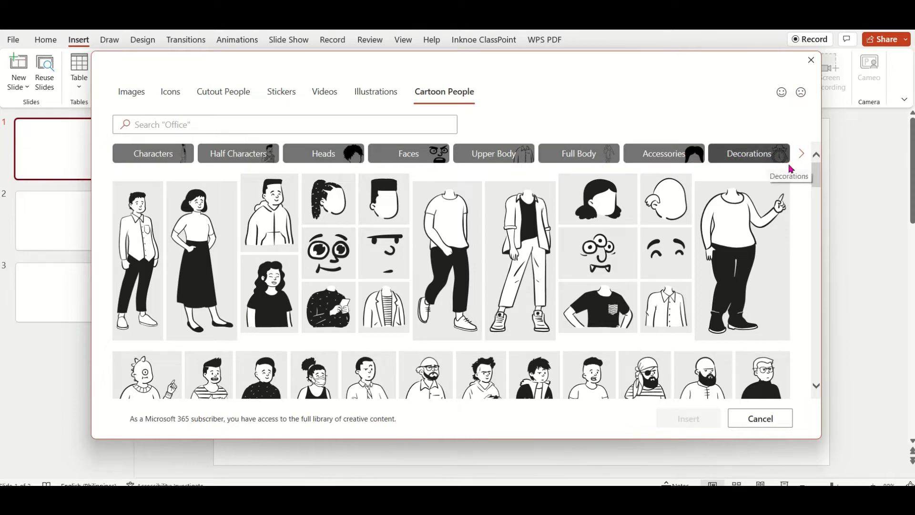
# Browse the Decorations, Accessories and Full Body categories of the Cartoon People library.
pyautogui.click(774, 156)
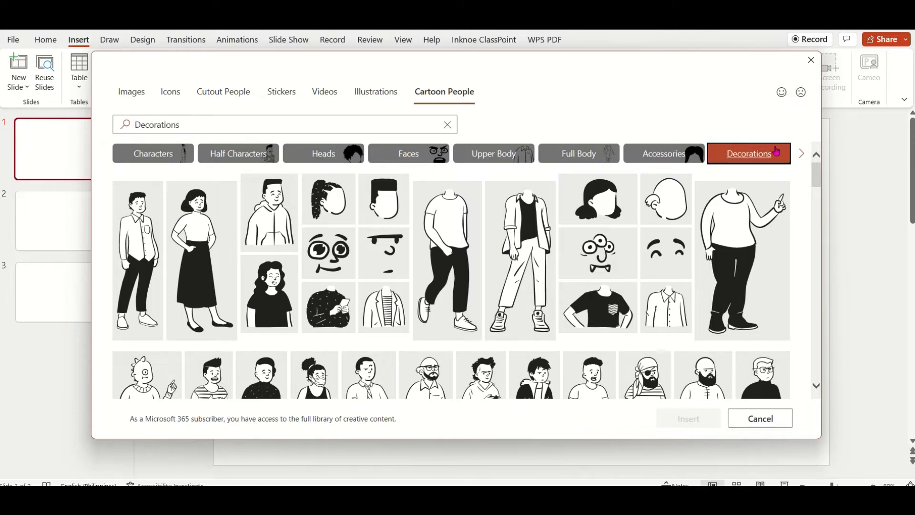
pyautogui.scroll(-2, 729, 214)
pyautogui.scroll(2, 731, 214)
pyautogui.scroll(-2, 654, 269)
pyautogui.scroll(2, 653, 267)
pyautogui.click(664, 154)
pyautogui.scroll(-3, 691, 259)
pyautogui.scroll(3, 694, 272)
pyautogui.click(579, 153)
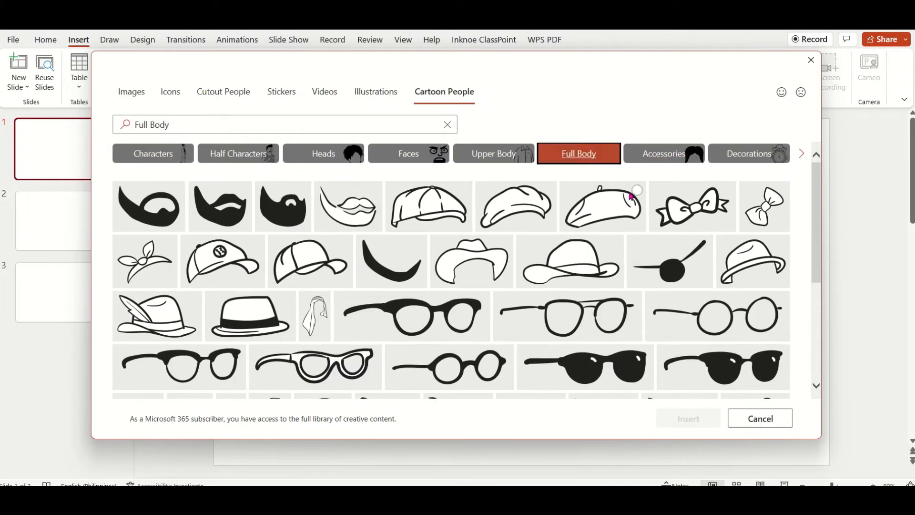
pyautogui.scroll(-3, 653, 220)
pyautogui.scroll(3, 648, 220)
# Insert the black V-neck body with open arms and the spotted-jacket pointing body from the Upper Body category.
pyautogui.click(488, 157)
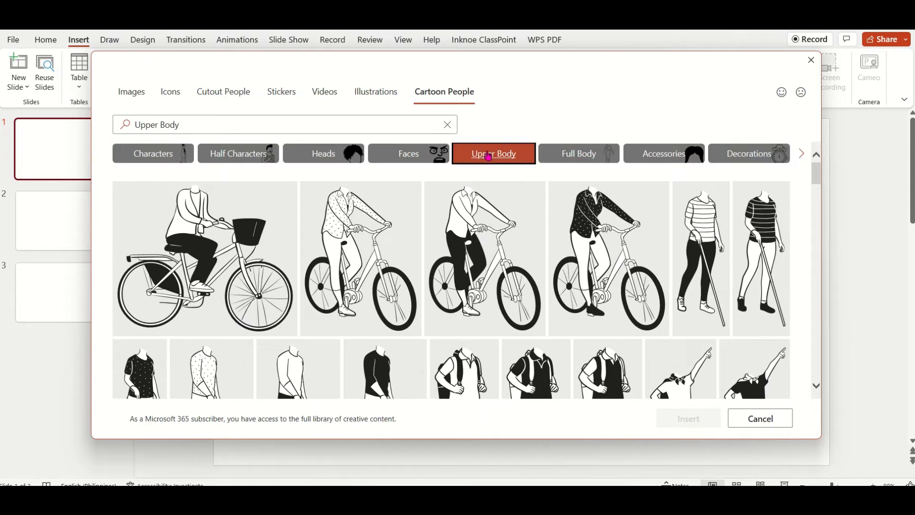
pyautogui.scroll(-2, 695, 302)
pyautogui.scroll(2, 697, 302)
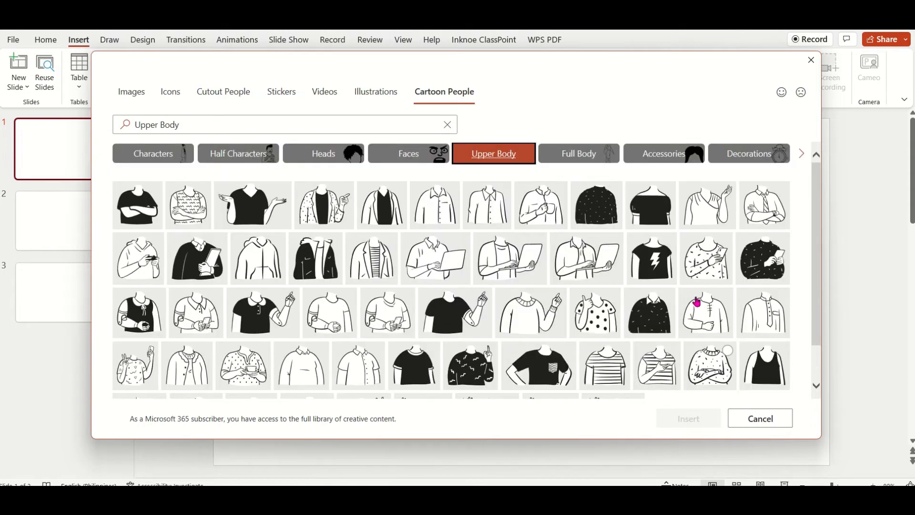
pyautogui.click(276, 193)
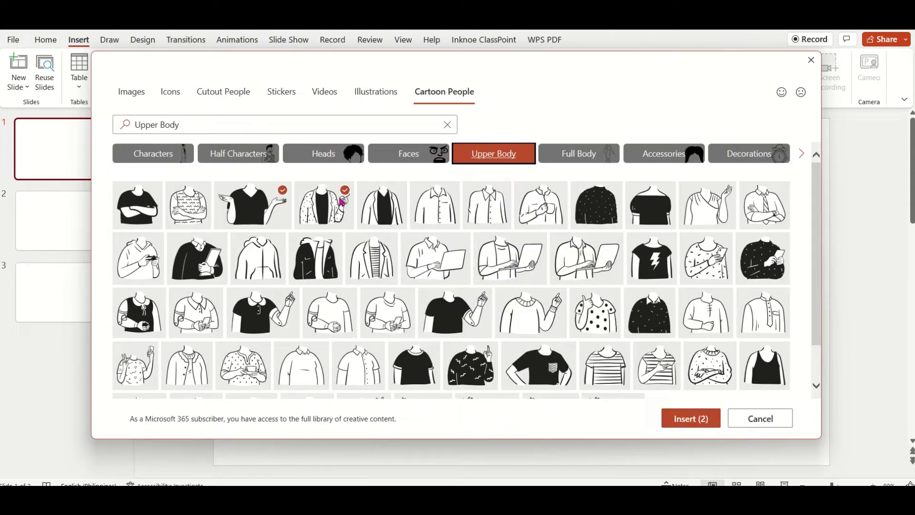
pyautogui.click(690, 418)
# Place the jacket body and the V-neck body on opposite sides of slide 1, enlarging the V-neck body to about 6.6 by 10.5 cm.
pyautogui.moveTo(518, 268); pyautogui.dragTo(319, 201)
pyautogui.moveTo(257, 267); pyautogui.dragTo(262, 297)
pyautogui.moveTo(428, 315); pyautogui.dragTo(551, 328)
pyautogui.moveTo(595, 275); pyautogui.dragTo(649, 215)
pyautogui.moveTo(589, 285); pyautogui.dragTo(592, 301)
pyautogui.moveTo(228, 285); pyautogui.dragTo(219, 286)
pyautogui.moveTo(498, 303); pyautogui.dragTo(487, 316)
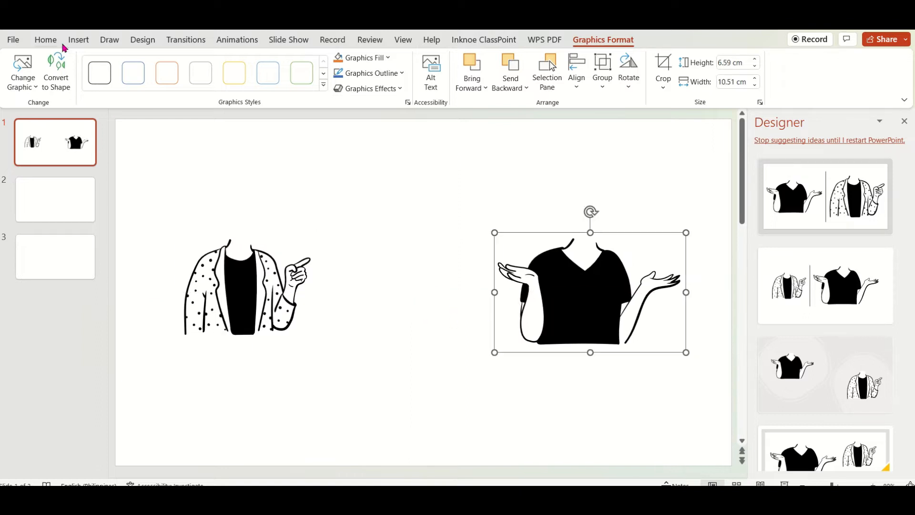
# Insert two cartoon heads, a woman's with a hair bun and a man's with dark hair, plus two smiling faces.
pyautogui.click(78, 40)
pyautogui.click(248, 81)
pyautogui.click(451, 94)
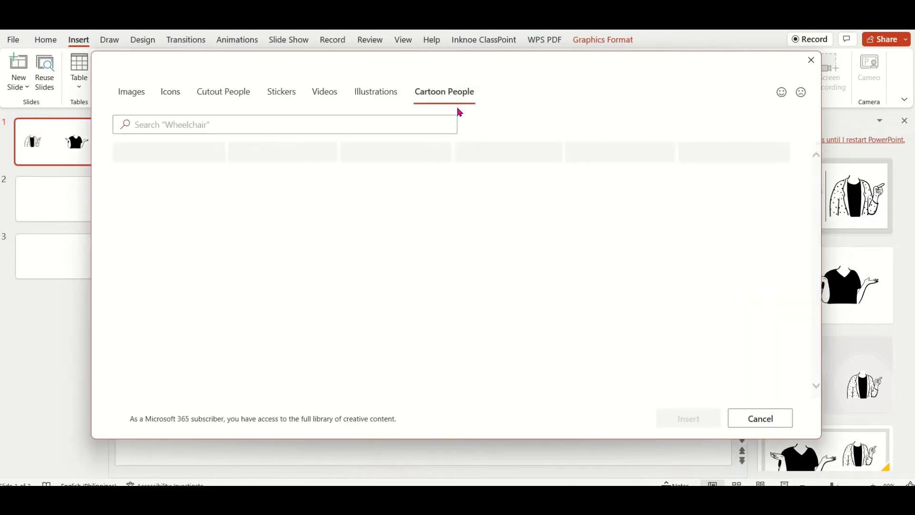
pyautogui.scroll(-15, 410, 261)
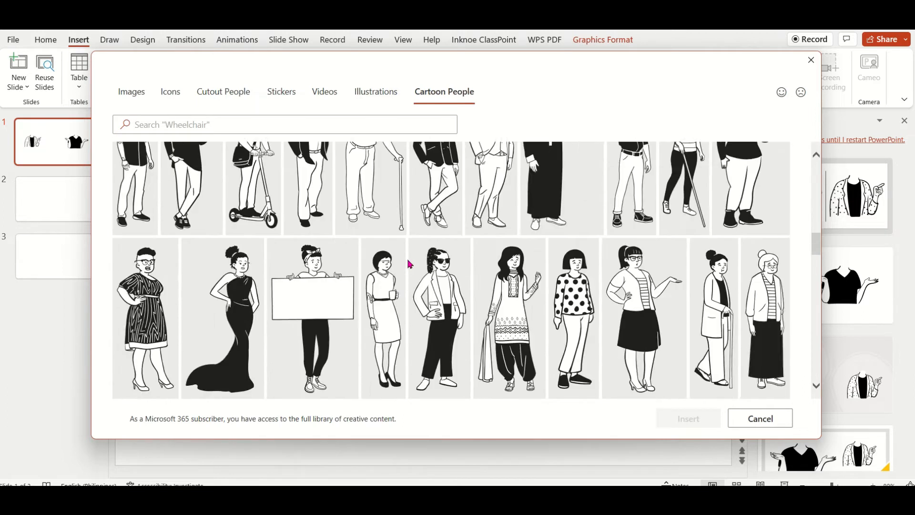
pyautogui.click(641, 221)
pyautogui.click(633, 331)
pyautogui.scroll(-5, 562, 343)
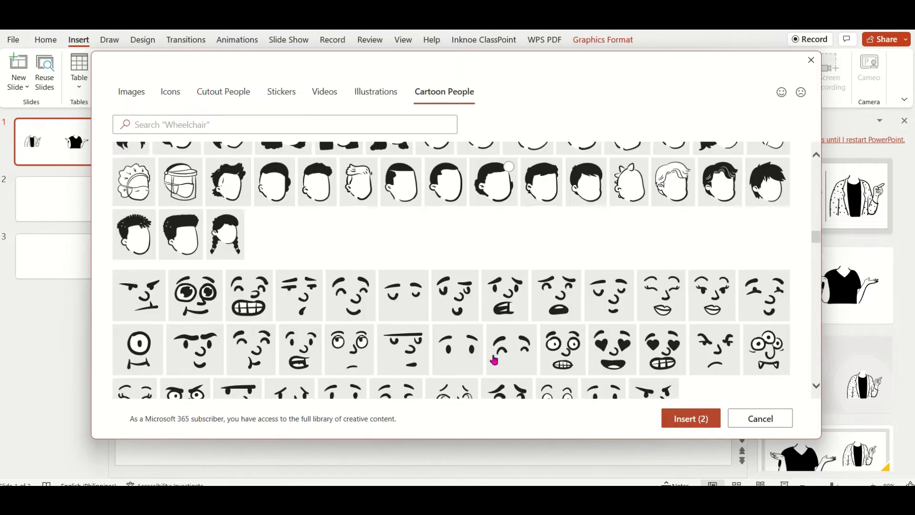
pyautogui.click(692, 419)
# Place the man's head on the neck of the black V-neck body and flip it horizontally.
pyautogui.moveTo(454, 323); pyautogui.dragTo(505, 358)
pyautogui.click(553, 376)
pyautogui.moveTo(320, 207); pyautogui.dragTo(625, 181)
pyautogui.click(628, 72)
pyautogui.click(657, 156)
pyautogui.click(904, 121)
pyautogui.moveTo(689, 223)
pyautogui.mouseDown()
pyautogui.moveTo(655, 223)
pyautogui.moveTo(678, 222)
pyautogui.mouseUp()
# Fit the woman's head with the hair bun onto the neck of the spotted-jacket body.
pyautogui.moveTo(489, 190); pyautogui.dragTo(389, 170)
pyautogui.moveTo(370, 223); pyautogui.dragTo(353, 229)
pyautogui.moveTo(373, 176); pyautogui.dragTo(378, 171)
pyautogui.moveTo(360, 217); pyautogui.dragTo(358, 214)
pyautogui.click(457, 296)
# Position a face on each character's head and flip the man's face horizontally.
pyautogui.moveTo(566, 355); pyautogui.dragTo(352, 237)
pyautogui.moveTo(573, 341); pyautogui.dragTo(692, 237)
pyautogui.click(615, 40)
pyautogui.click(629, 76)
pyautogui.click(637, 154)
pyautogui.moveTo(681, 228); pyautogui.dragTo(684, 232)
pyautogui.click(687, 252)
# Group the man's head, face and V-neck body into one object.
pyautogui.moveTo(502, 130); pyautogui.dragTo(810, 380)
pyautogui.click(602, 39)
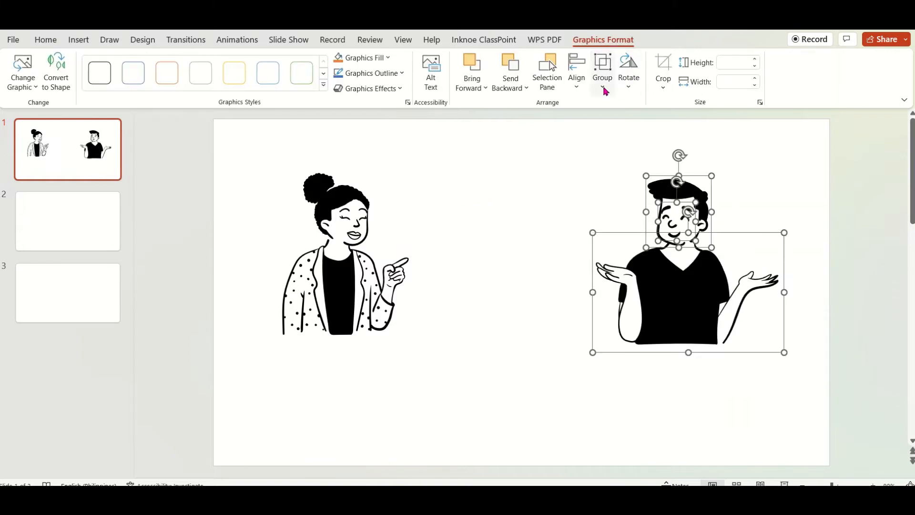
pyautogui.click(602, 88)
pyautogui.click(623, 106)
# Group the woman's head, face and spotted-jacket body into one object.
pyautogui.moveTo(238, 146); pyautogui.dragTo(472, 380)
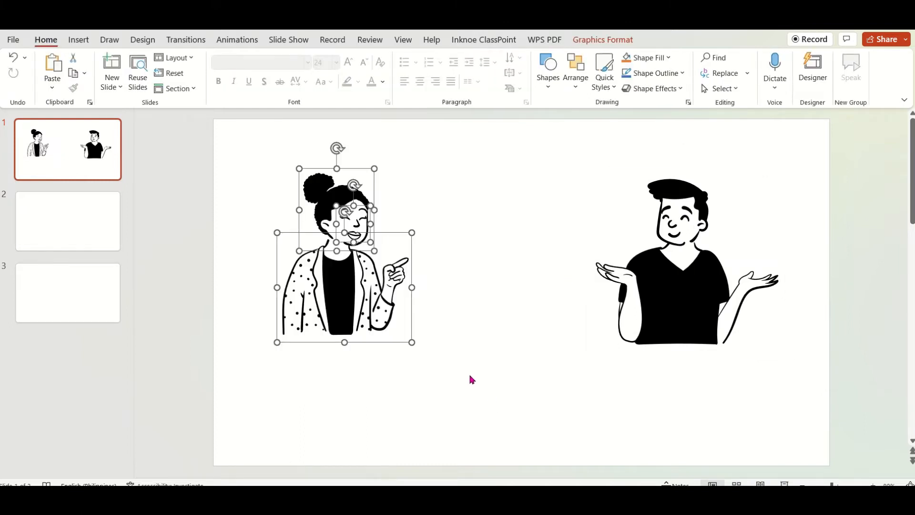
pyautogui.rightClick(363, 305)
pyautogui.moveTo(453, 320)
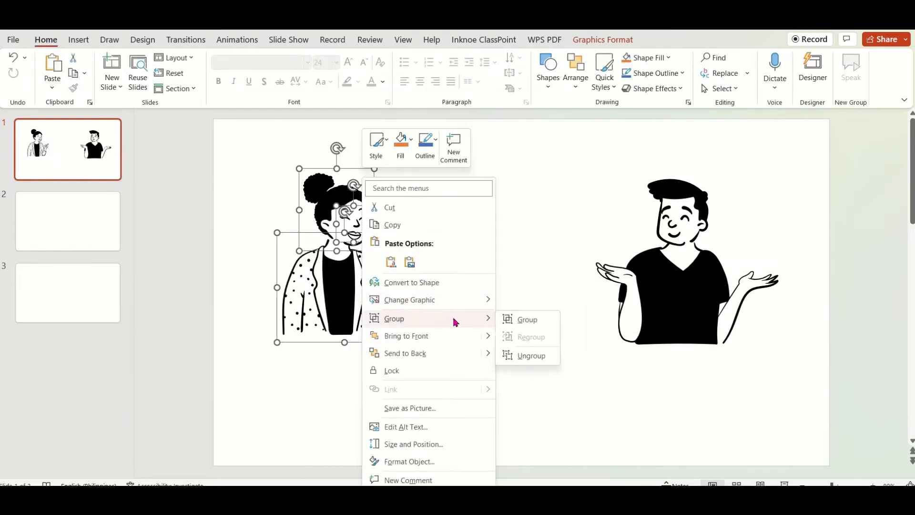
pyautogui.click(528, 319)
# Move both grouped characters slightly lower on slide 1, leaving room for dialogue above them.
pyautogui.moveTo(403, 310); pyautogui.dragTo(445, 318)
pyautogui.moveTo(676, 286); pyautogui.dragTo(684, 308)
pyautogui.moveTo(379, 264); pyautogui.dragTo(352, 288)
# Draw an oval speech bubble about 3.9 by 6.6 cm beside the woman's head and enter a greeting addressing the man by name.
pyautogui.click(78, 39)
pyautogui.click(221, 64)
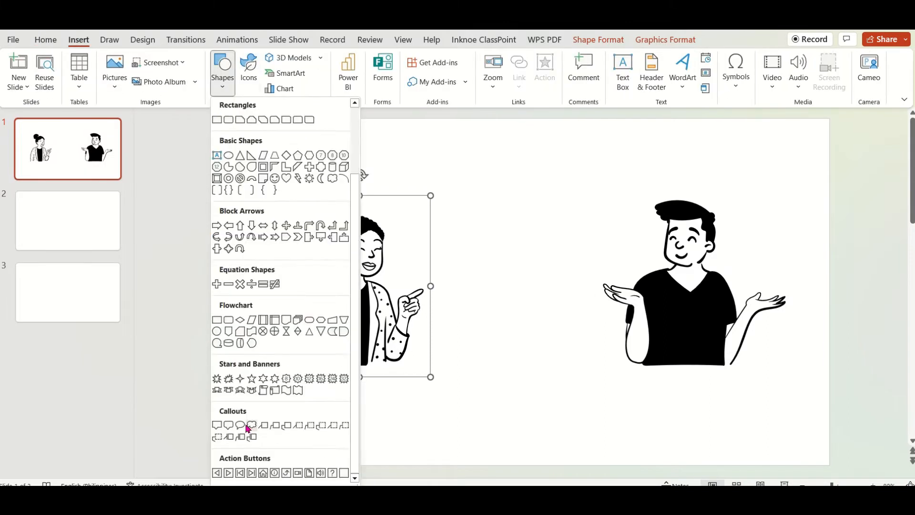
pyautogui.click(224, 427)
pyautogui.moveTo(414, 153); pyautogui.dragTo(535, 228)
pyautogui.rightClick(480, 190)
pyautogui.click(532, 208)
pyautogui.write('HELLO MARK.')
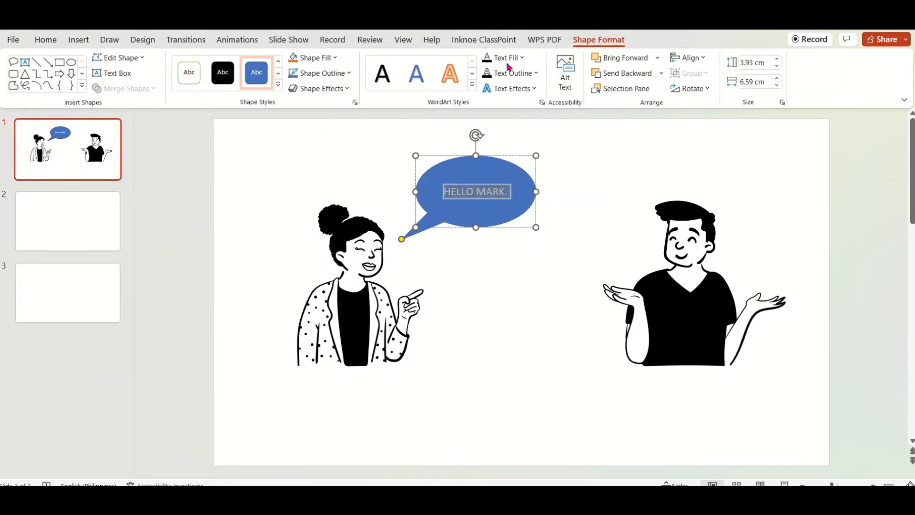
# Format the woman's speech bubble with black text, a white fill and a thick black outline.
pyautogui.click(507, 59)
pyautogui.click(495, 88)
pyautogui.click(317, 58)
pyautogui.click(291, 89)
pyautogui.click(320, 72)
pyautogui.moveTo(339, 258)
pyautogui.click(443, 366)
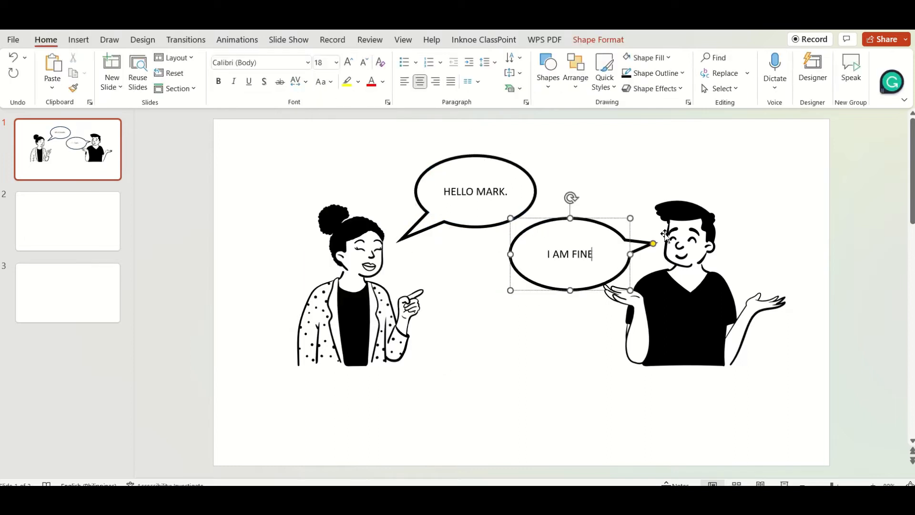
# Complete the man's speech bubble reply beginning "I AM FINE" so that it ends with "YOU?".
pyautogui.write('E YOU?')
pyautogui.click(494, 381)
# Insert the standing woman in a black skirt and the standing man in a shirt from Cartoon People onto slide 2.
pyautogui.click(103, 251)
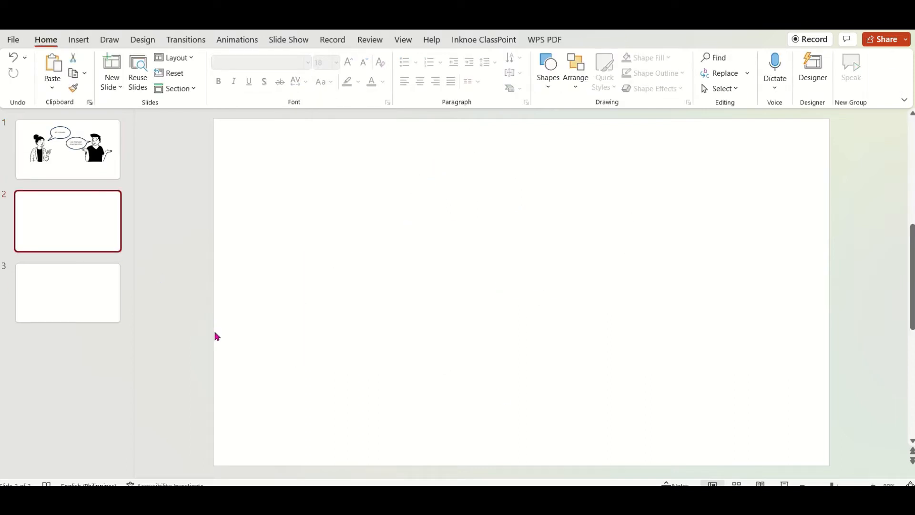
pyautogui.click(79, 41)
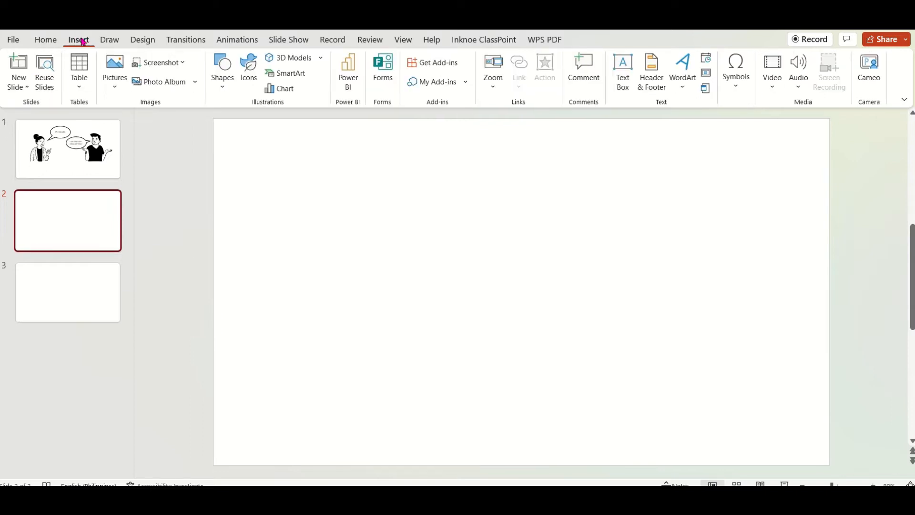
pyautogui.click(248, 84)
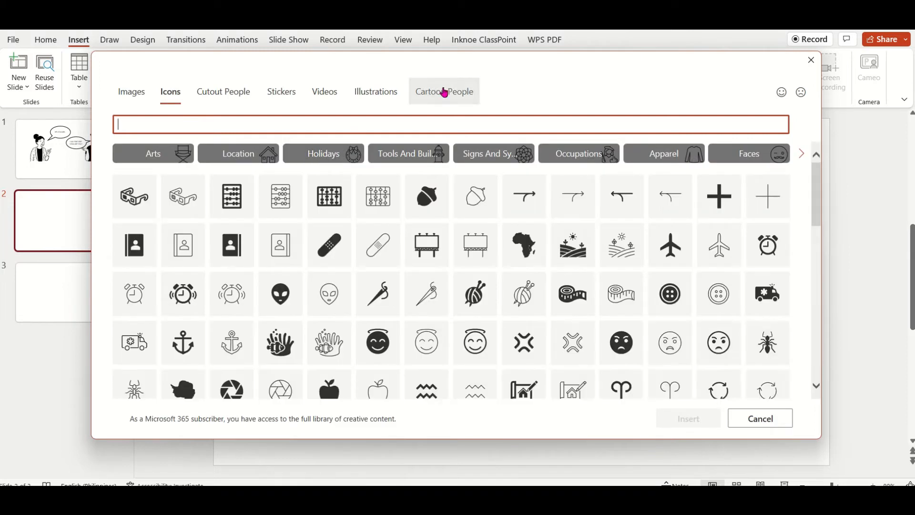
pyautogui.click(444, 92)
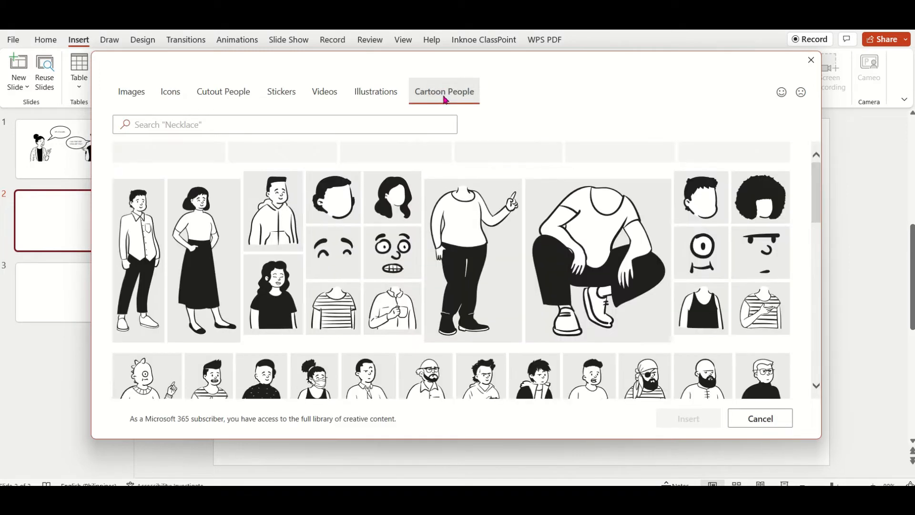
pyautogui.click(186, 266)
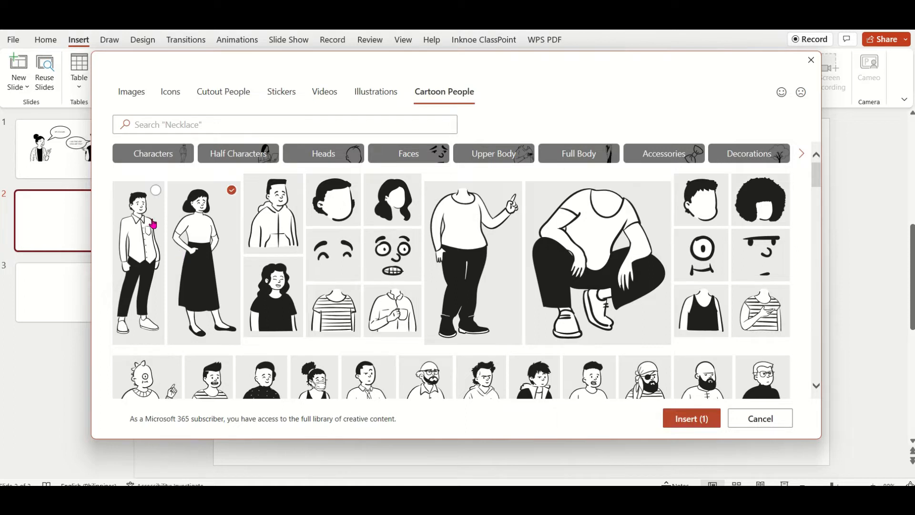
pyautogui.click(696, 418)
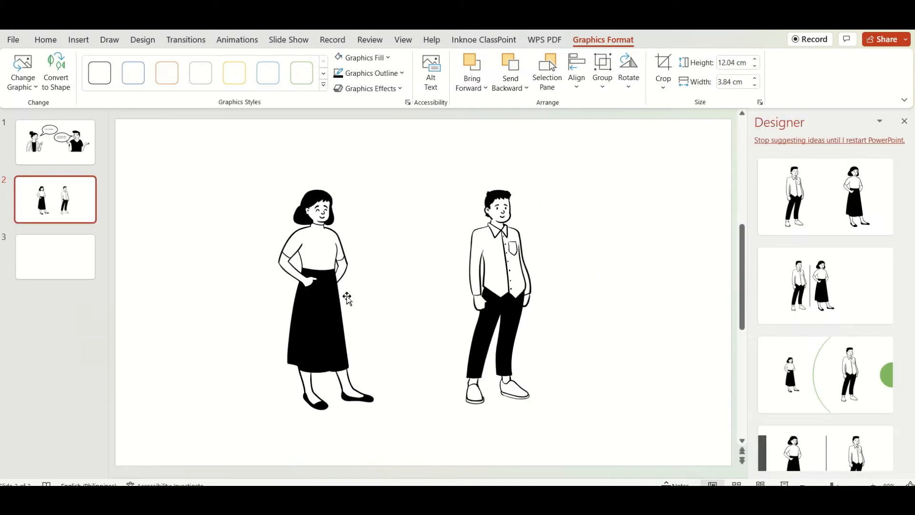
# Duplicate the standing woman on slide 2 and fill the copy with dark gray.
pyautogui.moveTo(347, 299); pyautogui.dragTo(367, 279)
pyautogui.hotkey('ctrl', 'v')
pyautogui.click(275, 280)
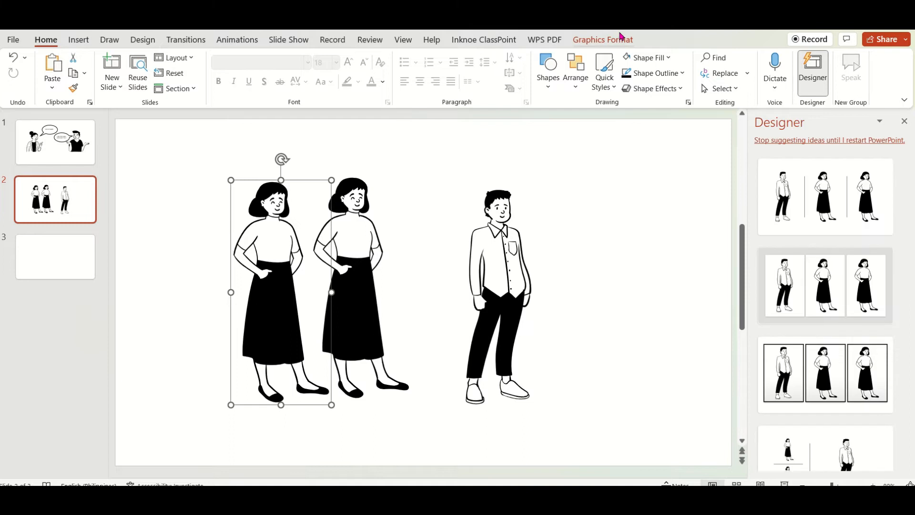
pyautogui.click(622, 40)
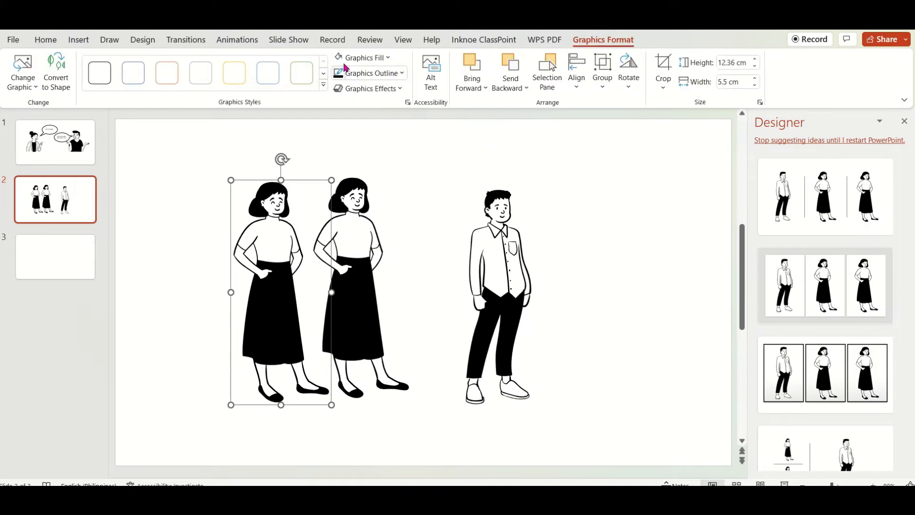
pyautogui.click(361, 58)
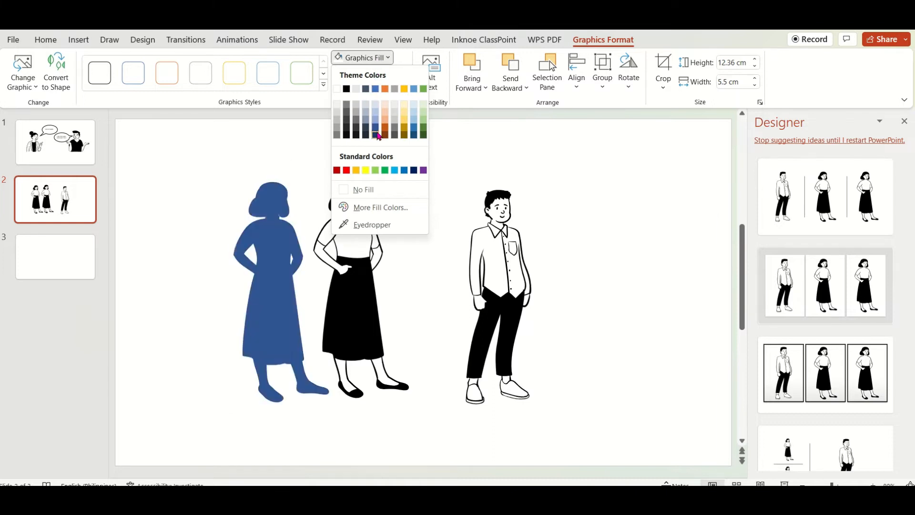
pyautogui.click(357, 133)
# Offset the woman over her dark gray copy as a shadow and group the two graphics.
pyautogui.moveTo(363, 229); pyautogui.dragTo(384, 245)
pyautogui.click(302, 152)
pyautogui.moveTo(302, 151); pyautogui.dragTo(521, 458)
pyautogui.hotkey('ctrl', 'g')
pyautogui.click(516, 394)
# Reposition the shadowed woman and the standing man side by side on slide 2.
pyautogui.moveTo(378, 296); pyautogui.dragTo(304, 285)
pyautogui.moveTo(603, 274); pyautogui.dragTo(508, 266)
pyautogui.moveTo(307, 291); pyautogui.dragTo(329, 294)
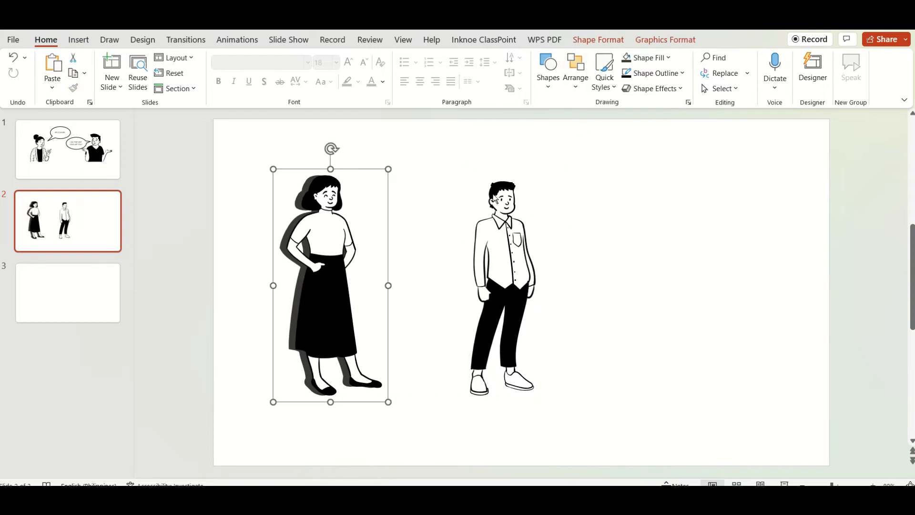
# Duplicate the standing man and fill the copy beside him with dark orange.
pyautogui.click(506, 257)
pyautogui.click(607, 42)
pyautogui.click(375, 61)
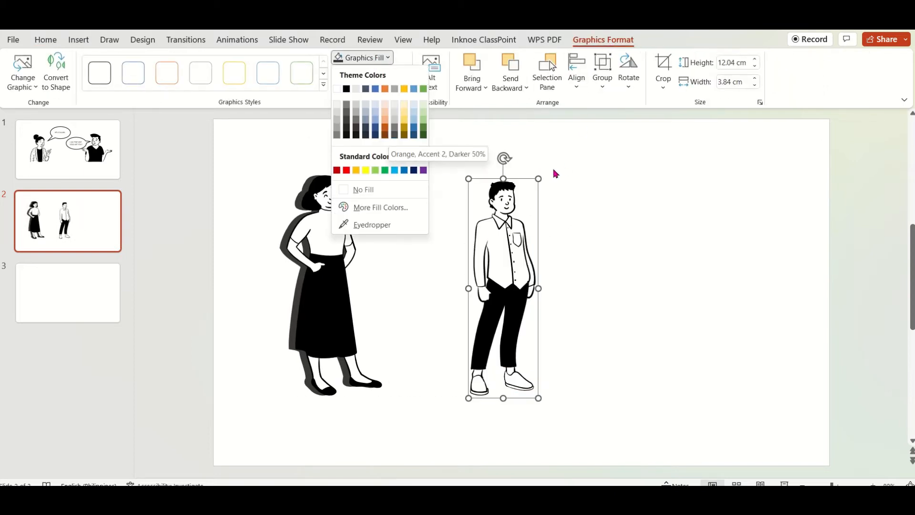
pyautogui.click(508, 215)
pyautogui.moveTo(523, 225); pyautogui.dragTo(587, 259)
pyautogui.click(367, 58)
pyautogui.click(389, 132)
pyautogui.moveTo(620, 183); pyautogui.dragTo(600, 212)
pyautogui.hotkey('ctrl', 'z')
pyautogui.hotkey('ctrl', 'z')
pyautogui.moveTo(585, 162); pyautogui.dragTo(644, 172)
pyautogui.hotkey('ctrl', 'z')
# Apply a 3-D Rotation effect to the man's orange copy that tilts it like a shadow cast on the ground.
pyautogui.click(368, 89)
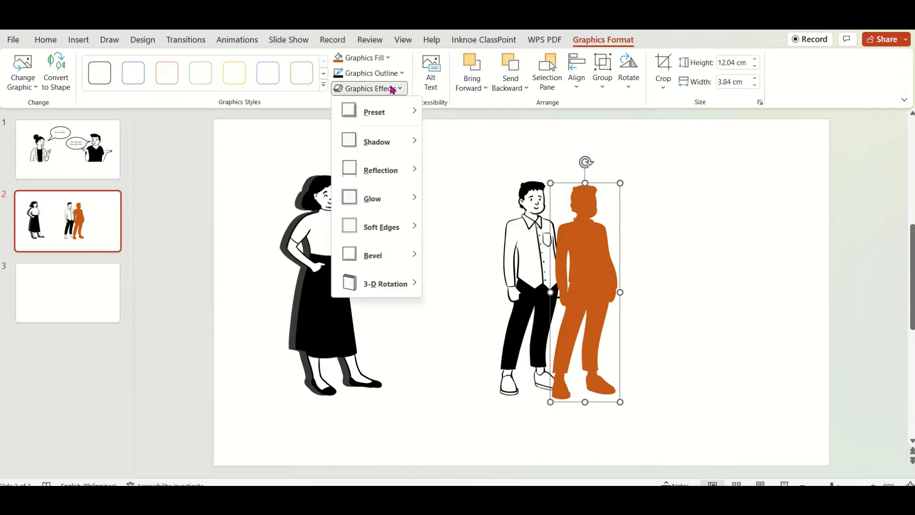
pyautogui.moveTo(402, 281)
pyautogui.click(473, 262)
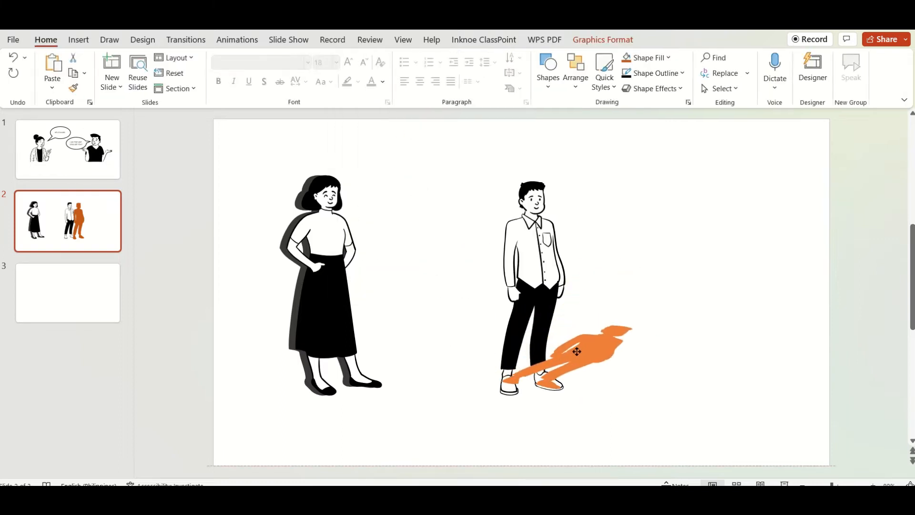
# Send the tilted orange copy behind the man and align it with his feet.
pyautogui.rightClick(589, 362)
pyautogui.press('Escape')
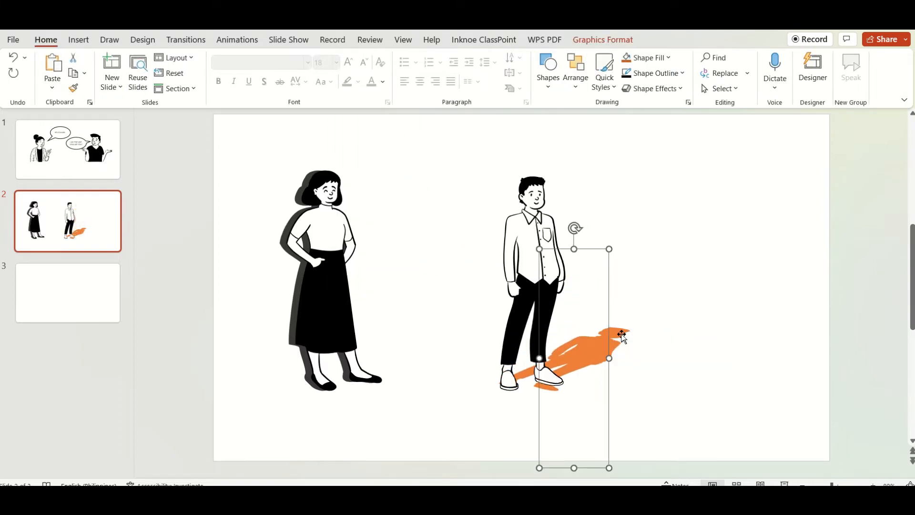
pyautogui.moveTo(572, 247); pyautogui.dragTo(577, 219)
pyautogui.moveTo(626, 324); pyautogui.dragTo(633, 333)
# Change the fill of the man's tilted shadow copy to dark gray.
pyautogui.click(602, 40)
pyautogui.click(383, 58)
pyautogui.click(347, 120)
pyautogui.click(703, 283)
# Group the man with his cast shadow and shift both the man and the woman further right on slide 2.
pyautogui.moveTo(443, 162); pyautogui.dragTo(717, 437)
pyautogui.keyDown('shift'); pyautogui.click(604, 333); pyautogui.keyUp('shift')
pyautogui.hotkey('ctrl', 'g')
pyautogui.moveTo(604, 332); pyautogui.dragTo(692, 322)
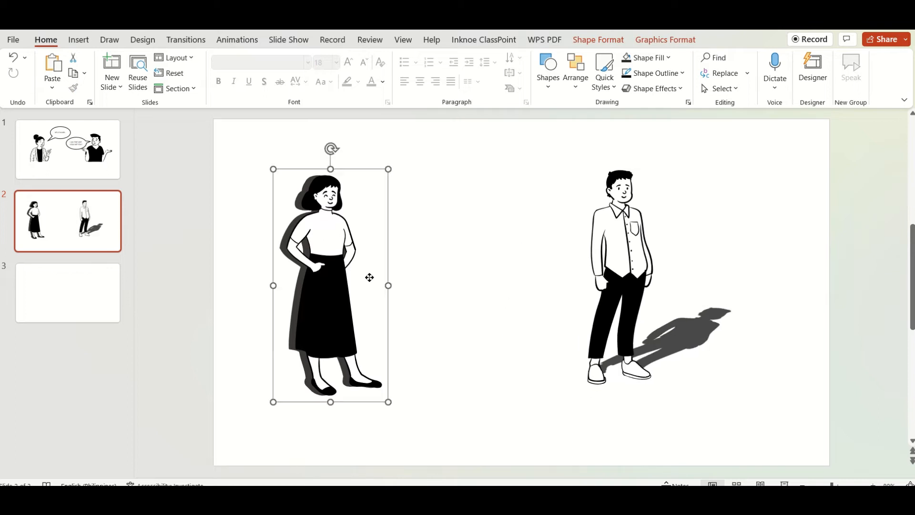
pyautogui.moveTo(337, 278); pyautogui.dragTo(452, 267)
# Insert the dark-jacket man and the woman taking a selfie from Cartoon People onto slide 3.
pyautogui.click(103, 294)
pyautogui.click(79, 40)
pyautogui.click(256, 76)
pyautogui.click(438, 92)
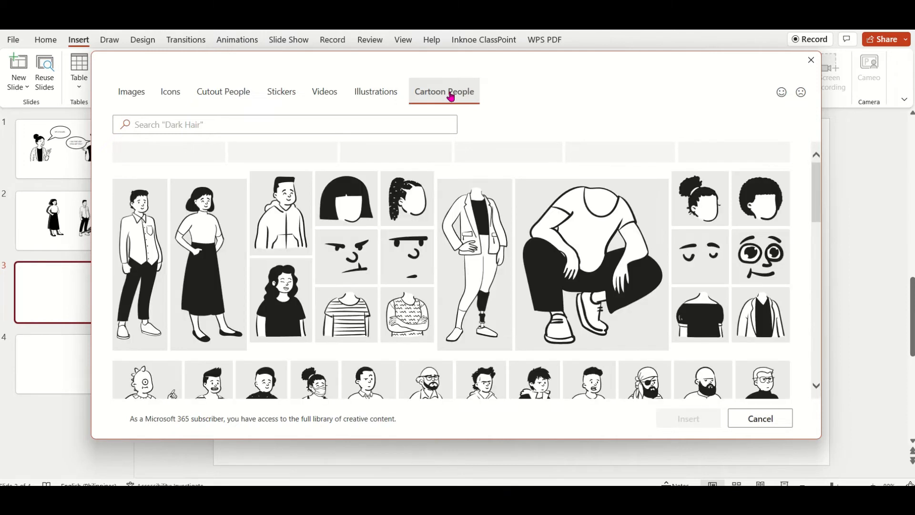
pyautogui.scroll(-3, 419, 265)
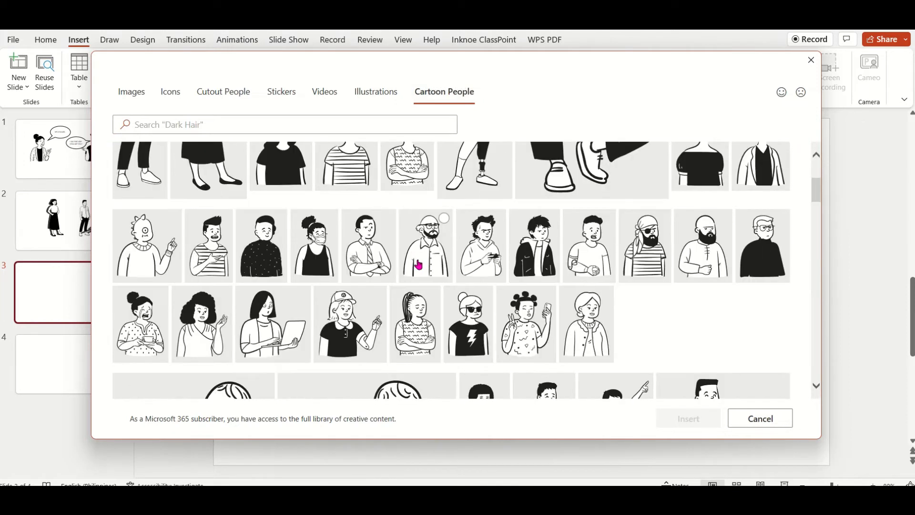
pyautogui.scroll(-1, 453, 293)
pyautogui.click(547, 270)
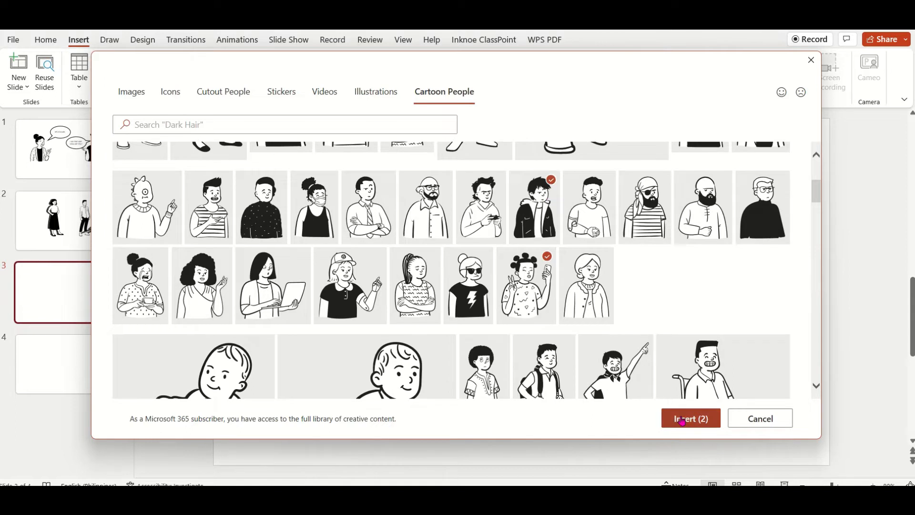
pyautogui.click(681, 413)
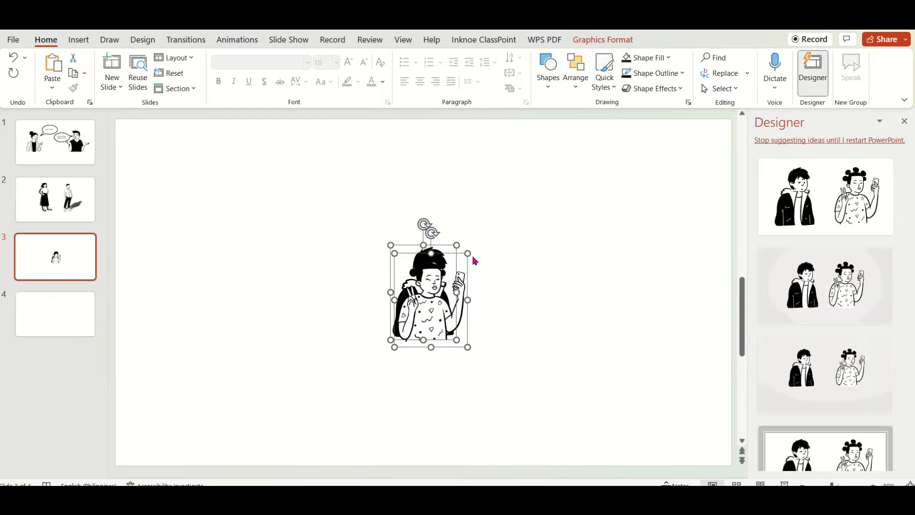
# Enlarge both new characters and place the selfie woman on the left and the dark-jacket man on the right of slide 3.
pyautogui.moveTo(468, 251); pyautogui.dragTo(525, 216)
pyautogui.click(593, 265)
pyautogui.moveTo(449, 282); pyautogui.dragTo(274, 287)
pyautogui.moveTo(517, 301); pyautogui.dragTo(555, 301)
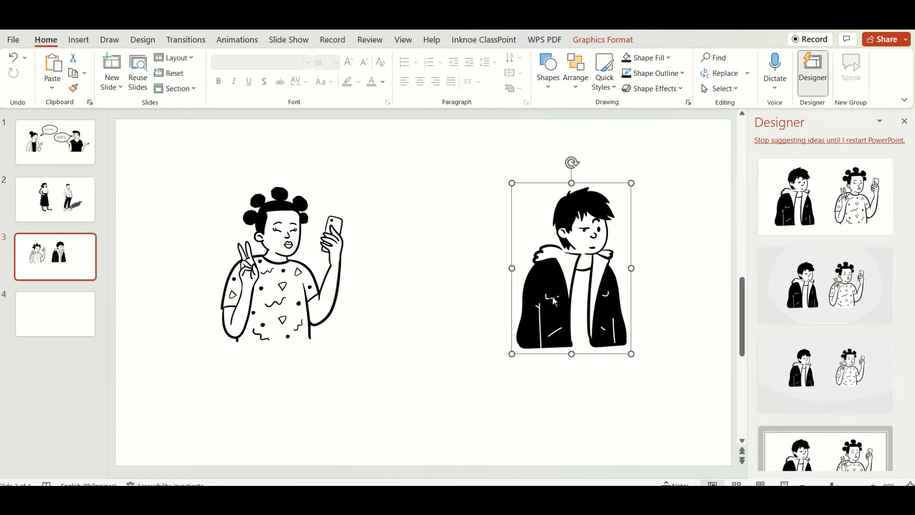
# Convert the selfie woman graphic on slide 3 into editable shapes.
pyautogui.click(269, 306)
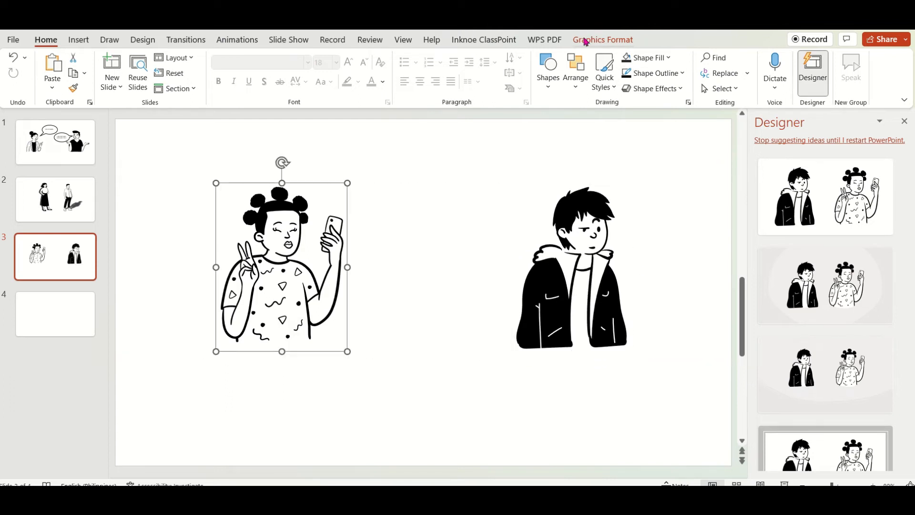
pyautogui.click(587, 43)
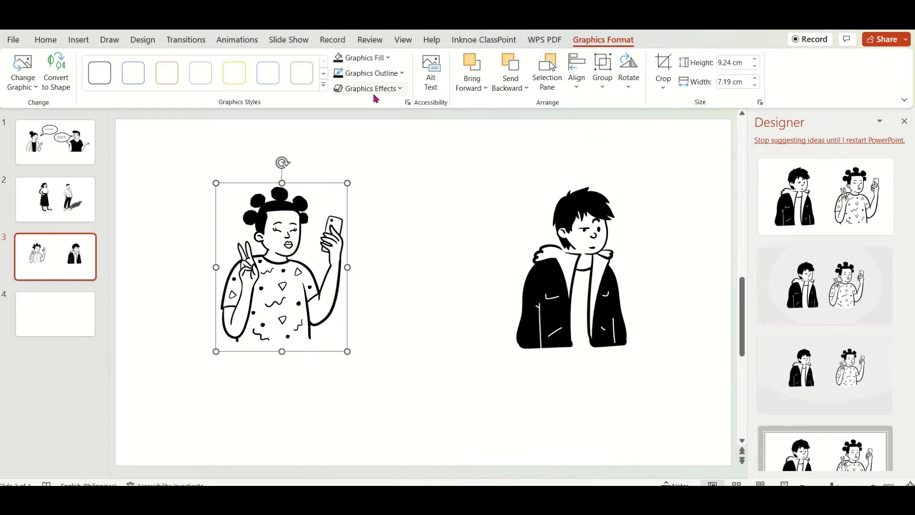
pyautogui.click(71, 91)
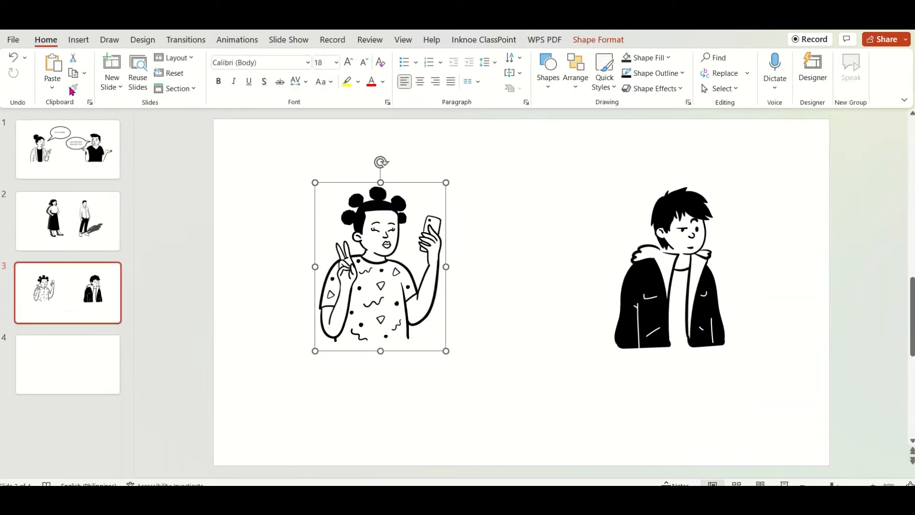
pyautogui.click(504, 280)
pyautogui.click(382, 236)
pyautogui.click(384, 235)
pyautogui.click(532, 236)
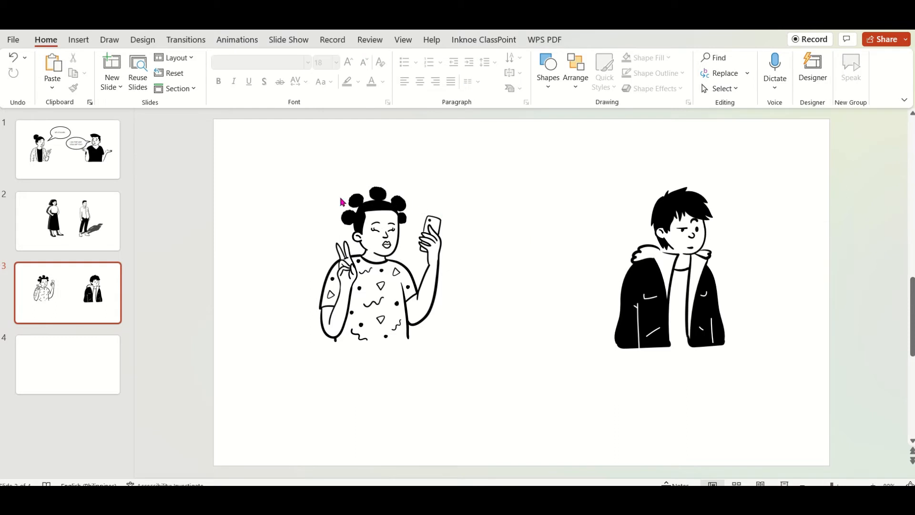
# Fill the selfie woman's hair and head outline with dark gray.
pyautogui.click(381, 204)
pyautogui.click(381, 204)
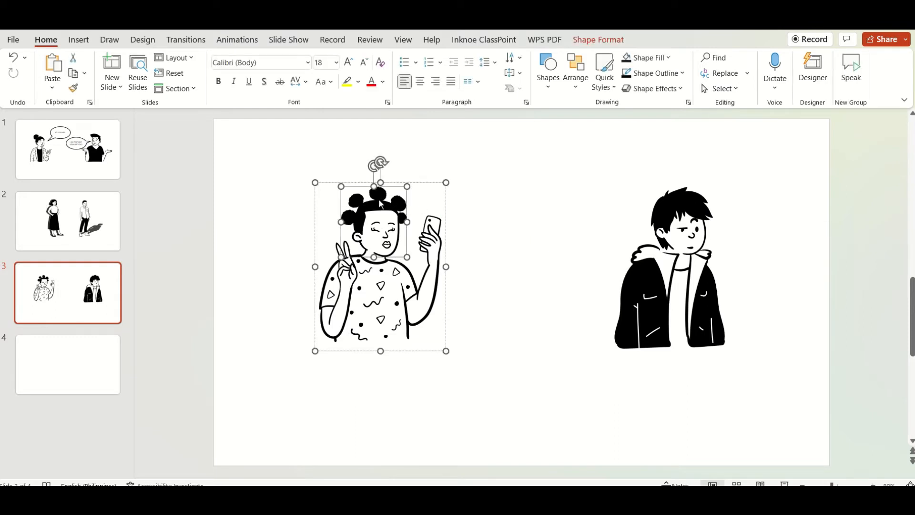
pyautogui.click(614, 43)
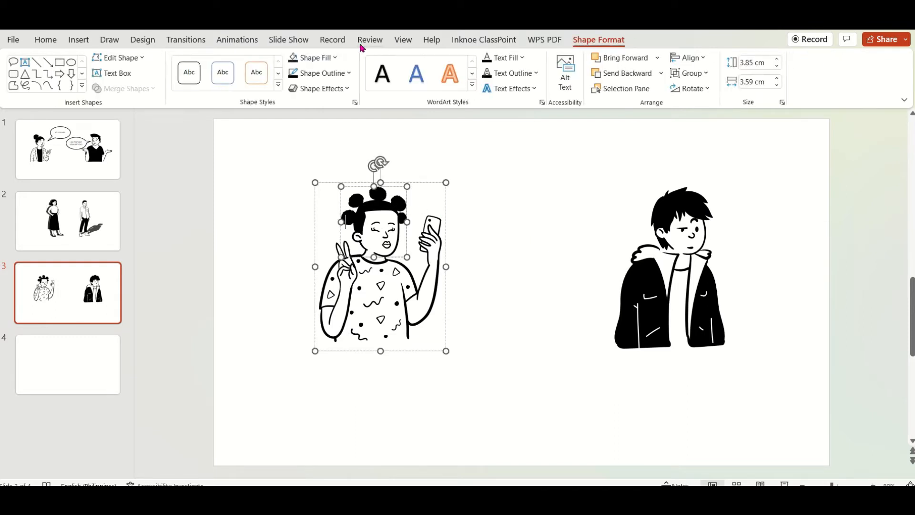
pyautogui.click(328, 61)
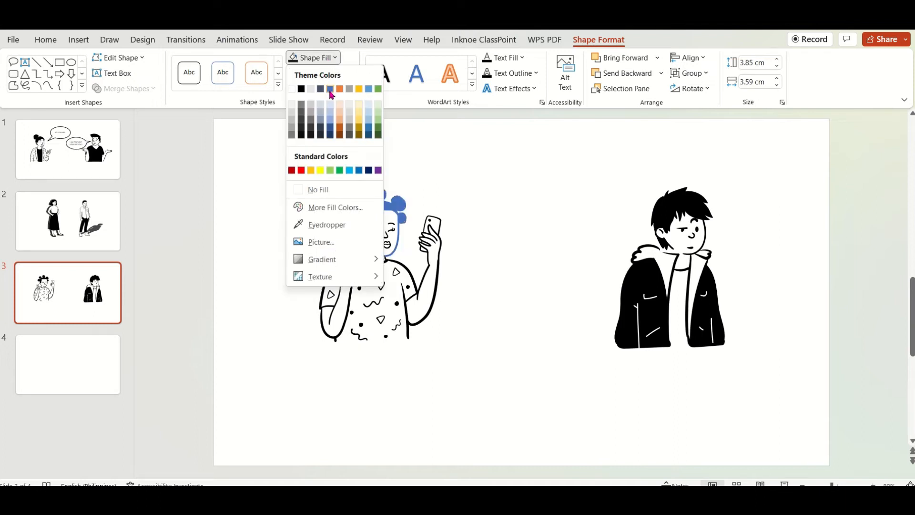
pyautogui.click(303, 125)
# Fill a triangle at the center of the woman's shirt with dark blue.
pyautogui.click(381, 288)
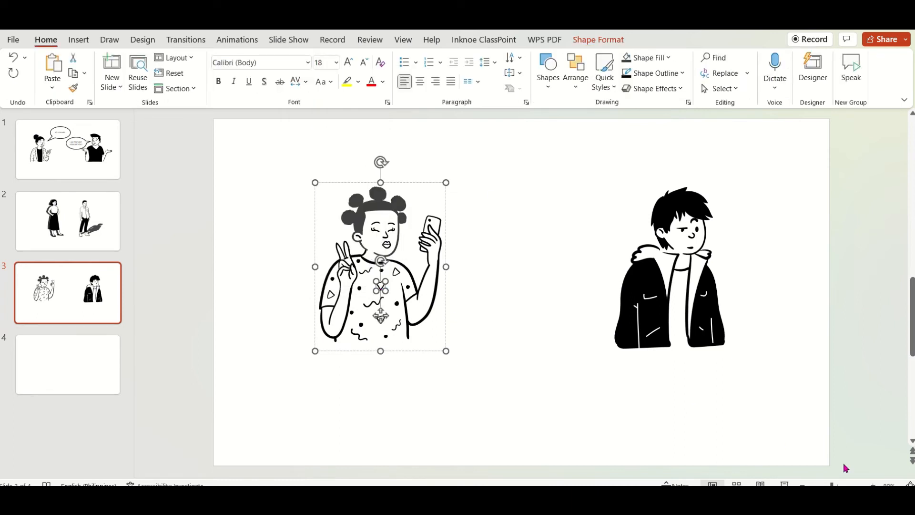
pyautogui.moveTo(831, 486); pyautogui.dragTo(840, 485)
pyautogui.click(598, 39)
pyautogui.click(333, 58)
pyautogui.click(332, 132)
# Fill the body and sleeve of the selfie woman's shirt with light blue-gray.
pyautogui.click(381, 329)
pyautogui.click(329, 59)
pyautogui.click(323, 110)
pyautogui.click(315, 293)
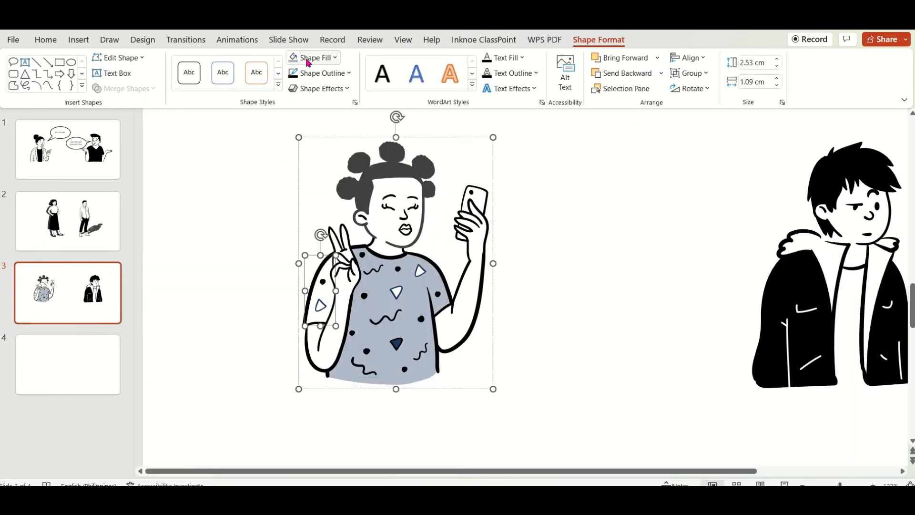
pyautogui.click(314, 58)
pyautogui.click(322, 111)
# Fill the woman's skin areas with light orange and her phone with light blue-gray.
pyautogui.click(470, 291)
pyautogui.click(314, 58)
pyautogui.click(337, 112)
pyautogui.click(598, 40)
pyautogui.click(322, 110)
# Color the selfie woman's lips dark orange.
pyautogui.click(462, 230)
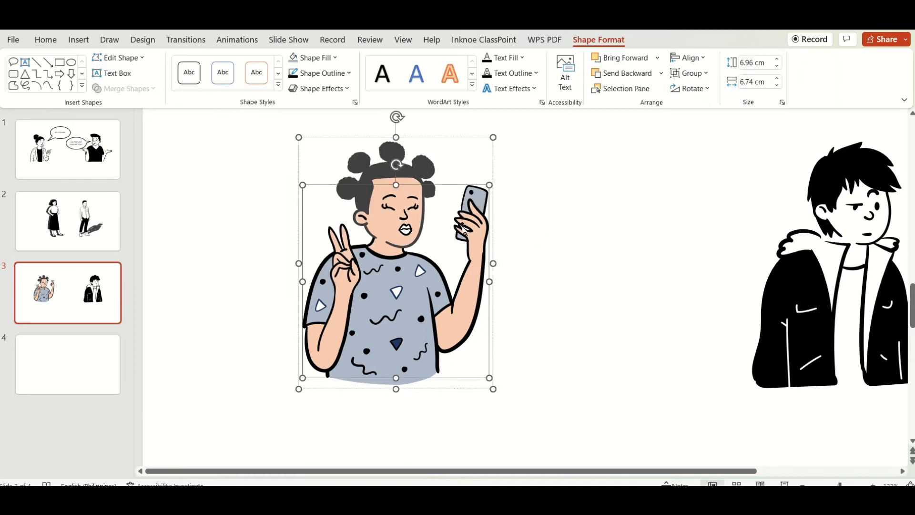
pyautogui.click(405, 230)
pyautogui.click(598, 40)
pyautogui.click(315, 58)
pyautogui.click(339, 125)
# Shift the recolored woman and the dark-jacket man further left on slide 3.
pyautogui.click(548, 296)
pyautogui.moveTo(462, 321); pyautogui.dragTo(375, 322)
pyautogui.moveTo(845, 320); pyautogui.dragTo(712, 307)
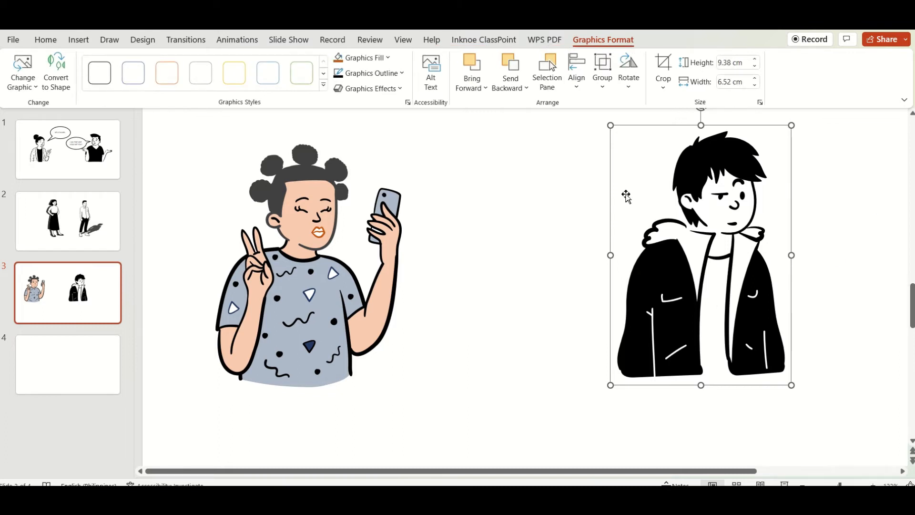
# Ungroup the dark-jacket man and convert the imported picture to a Microsoft Office drawing object.
pyautogui.click(372, 60)
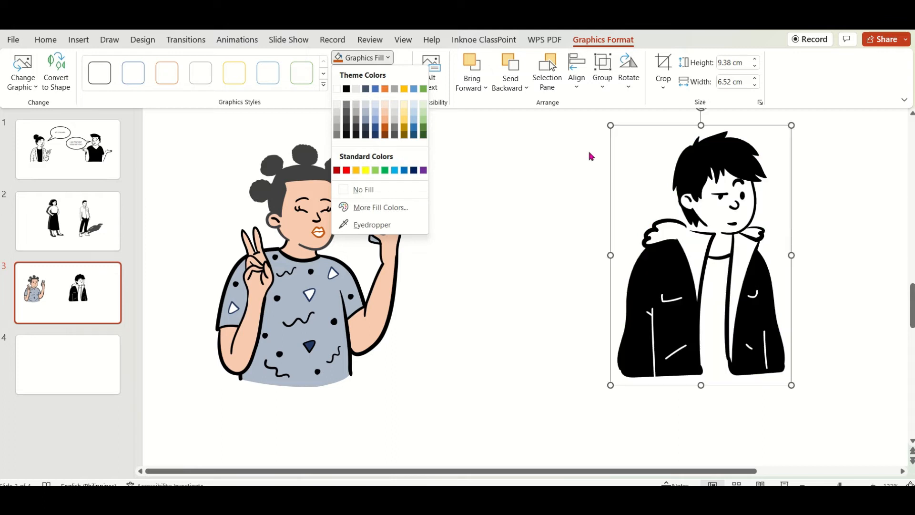
pyautogui.click(603, 86)
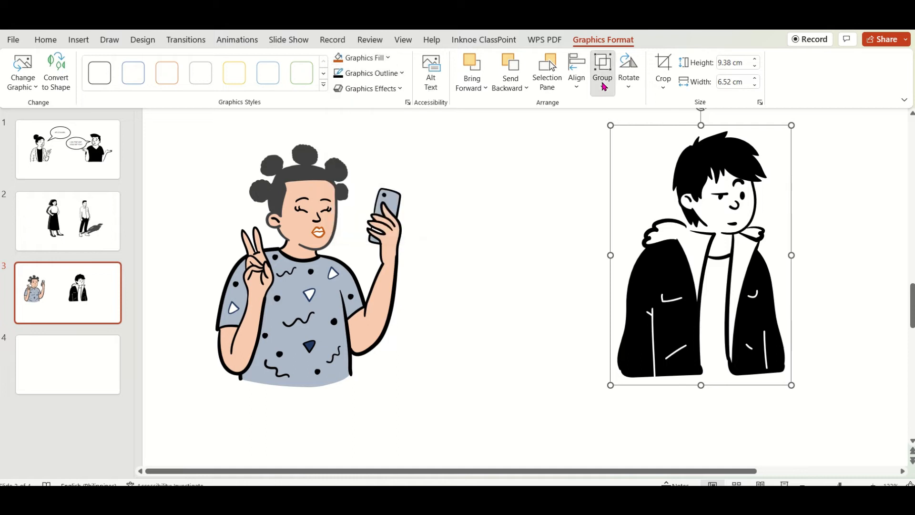
pyautogui.click(604, 86)
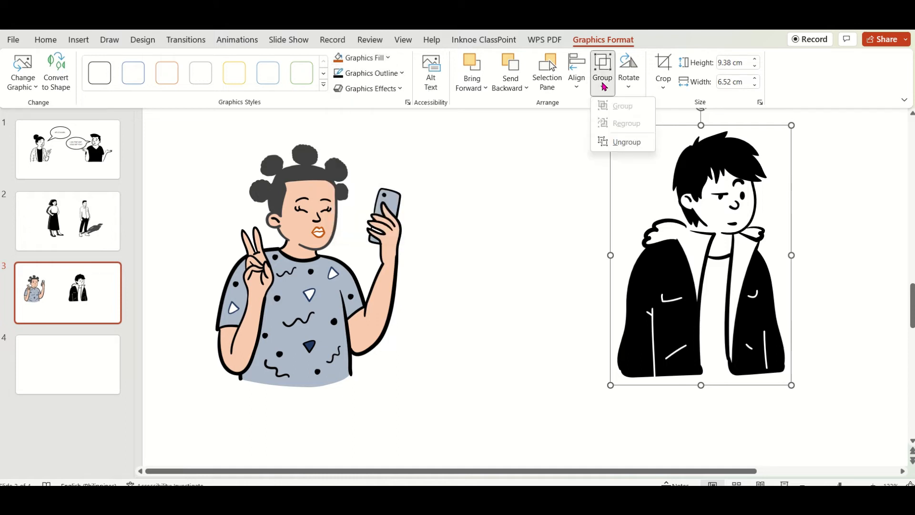
pyautogui.click(627, 142)
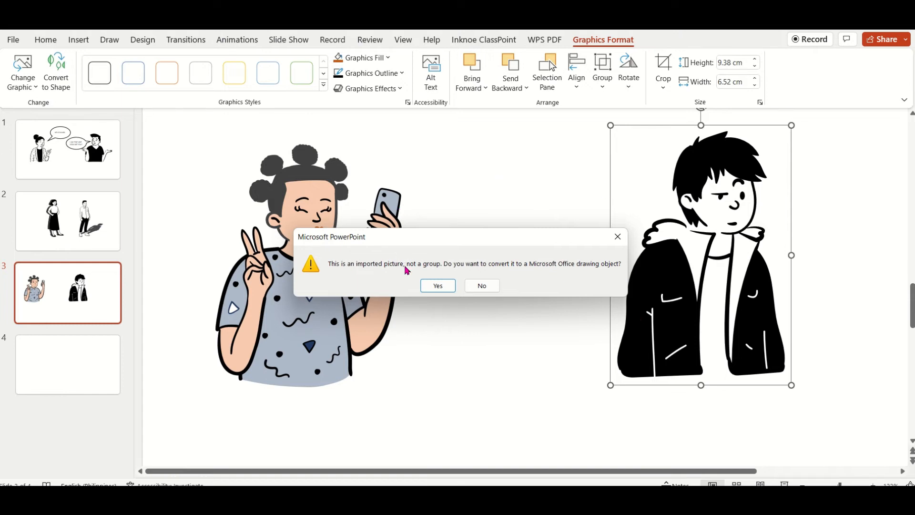
pyautogui.click(431, 288)
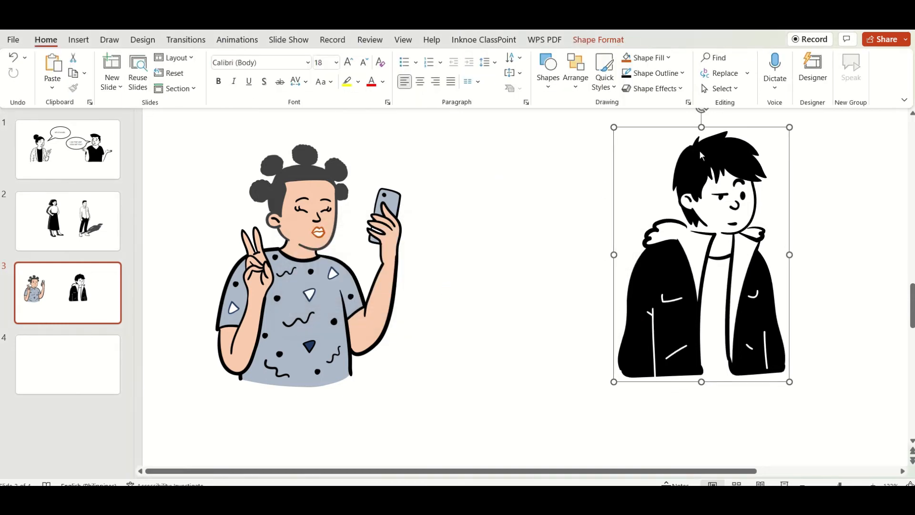
# Fill the man's hair with dark green and his jacket with dark blue.
pyautogui.click(599, 39)
pyautogui.click(313, 57)
pyautogui.click(379, 124)
pyautogui.click(667, 310)
pyautogui.click(313, 58)
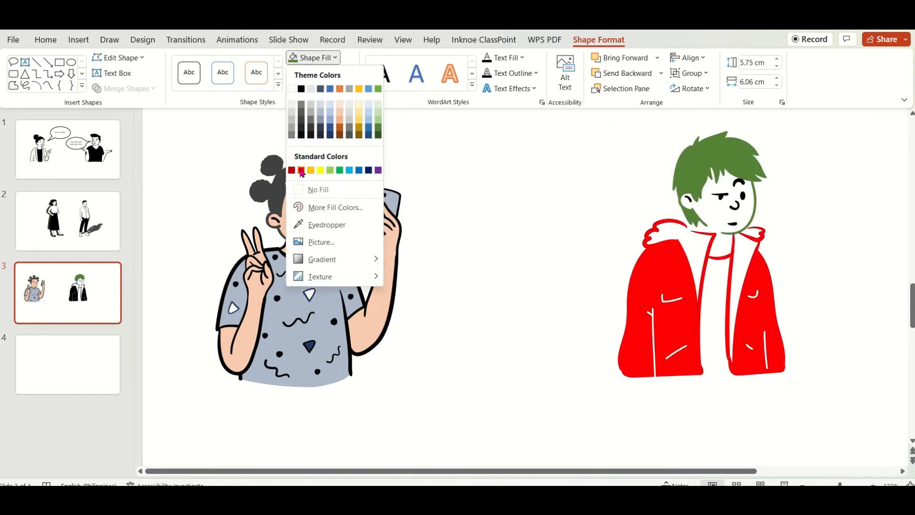
pyautogui.click(330, 127)
# Fill the man's face with light orange and his neck with a darker orange shade.
pyautogui.click(529, 200)
pyautogui.doubleClick(736, 211)
pyautogui.click(310, 59)
pyautogui.click(340, 113)
pyautogui.click(720, 244)
pyautogui.click(315, 58)
pyautogui.click(341, 126)
# Fill the shirt under the man's jacket with gray.
pyautogui.click(715, 300)
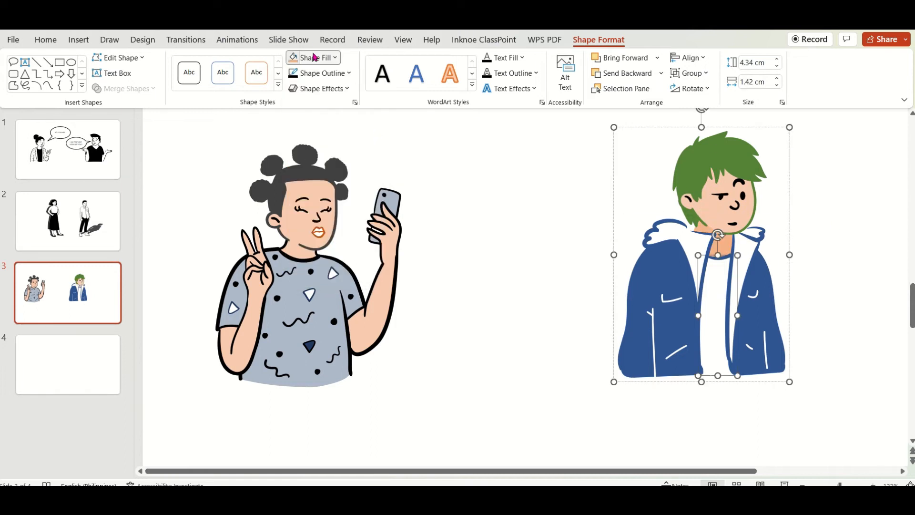
pyautogui.click(313, 57)
pyautogui.click(293, 128)
# Move the recolored man closer to the woman and flip him horizontally.
pyautogui.click(793, 236)
pyautogui.moveTo(705, 286); pyautogui.dragTo(607, 296)
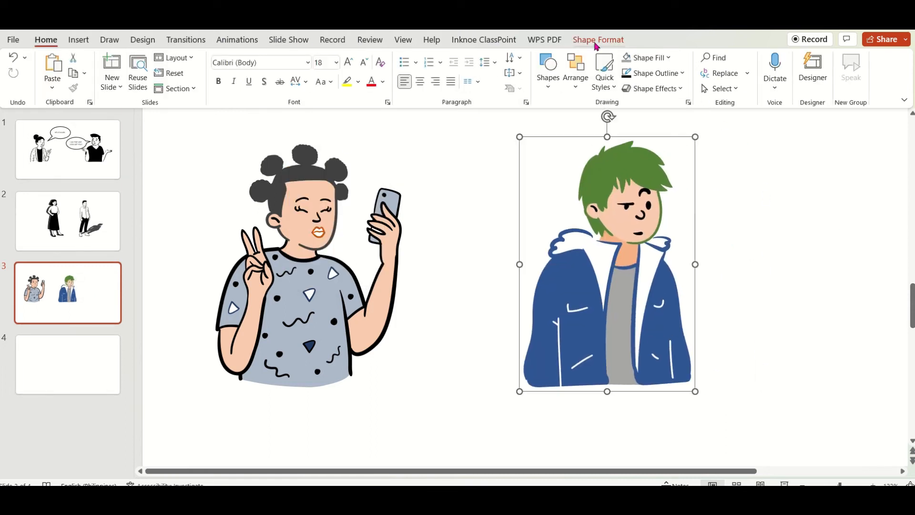
pyautogui.click(598, 40)
pyautogui.click(691, 88)
pyautogui.click(711, 153)
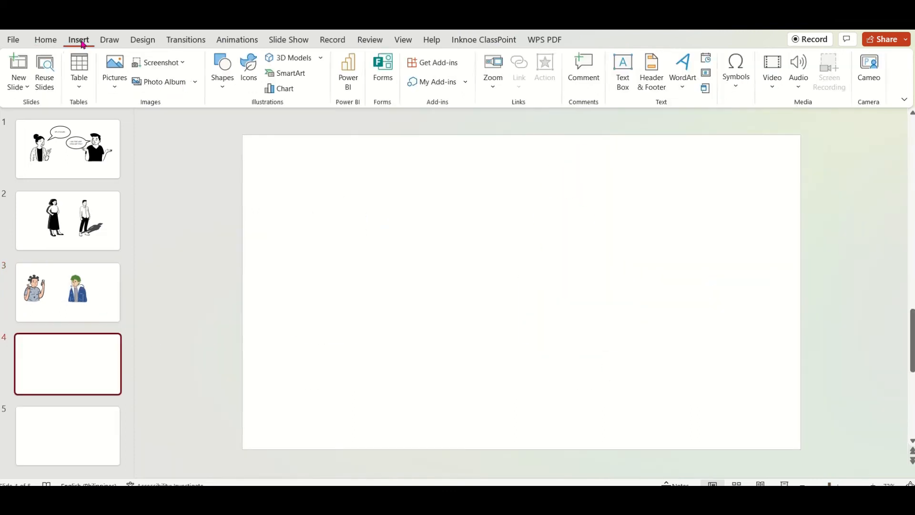
# Insert Cartoon People accessories onto slide 4, including a beard, a cap, a bow, a knotted headband and sunglasses.
pyautogui.click(247, 67)
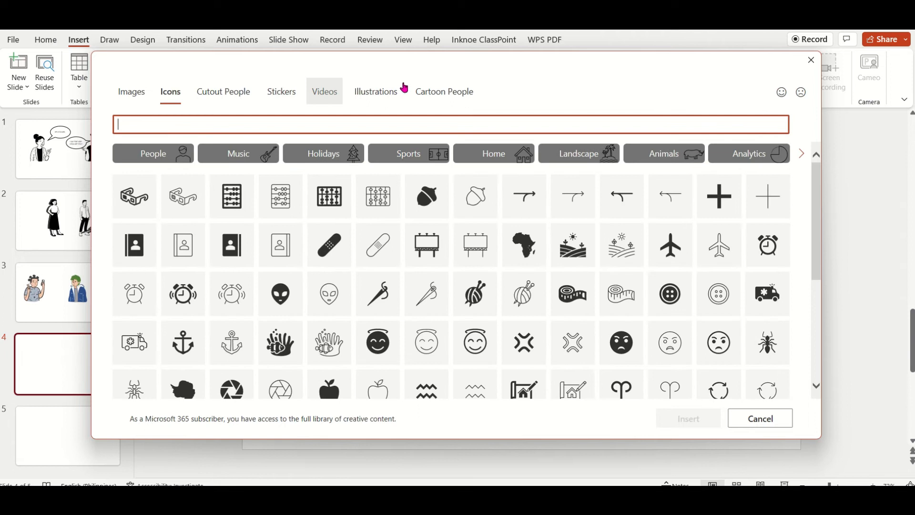
pyautogui.click(435, 92)
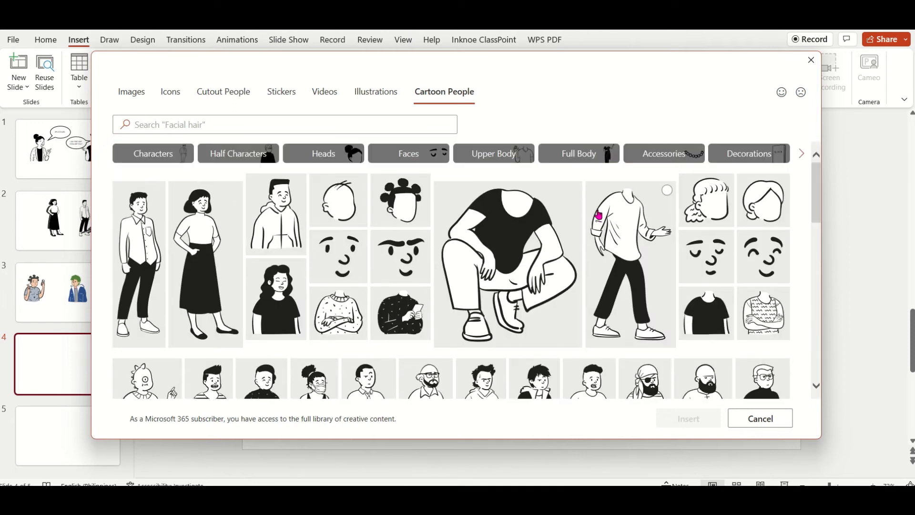
pyautogui.click(663, 154)
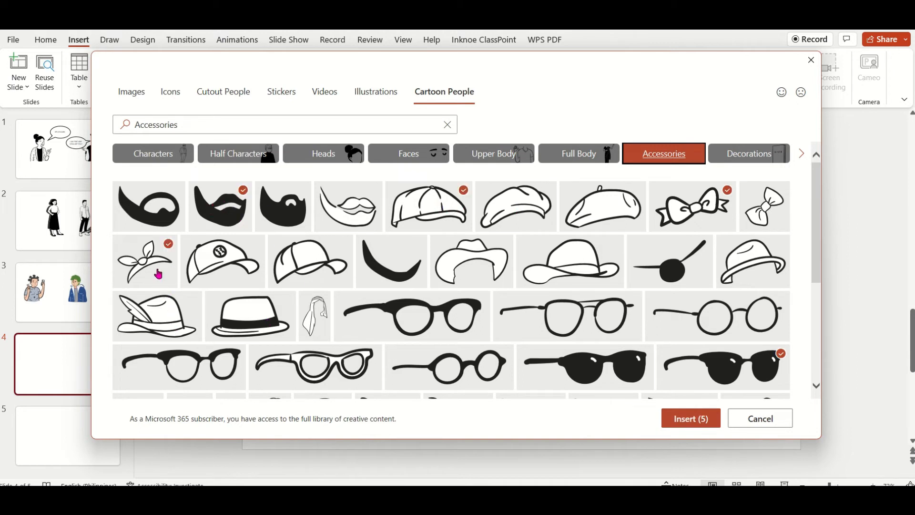
pyautogui.click(690, 419)
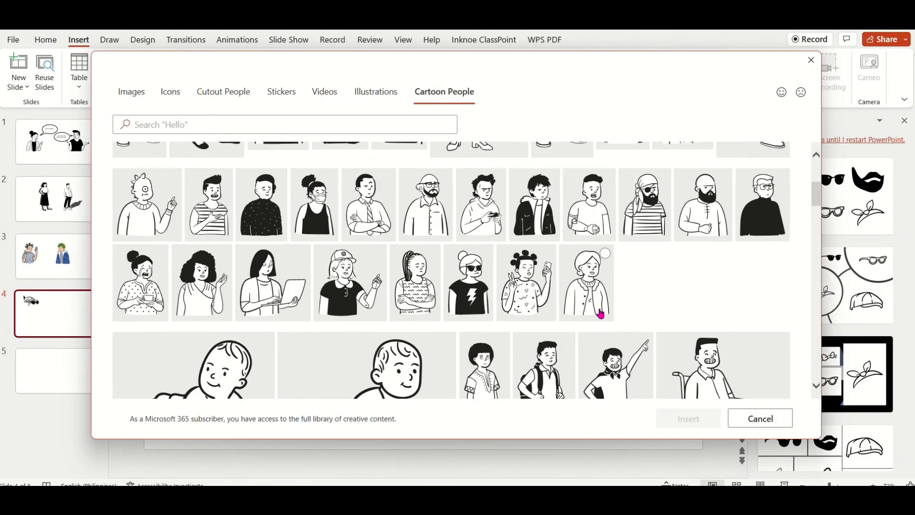
# Insert six Cartoon People heads with different hairstyles onto slide 4.
pyautogui.scroll(-10, 425, 292)
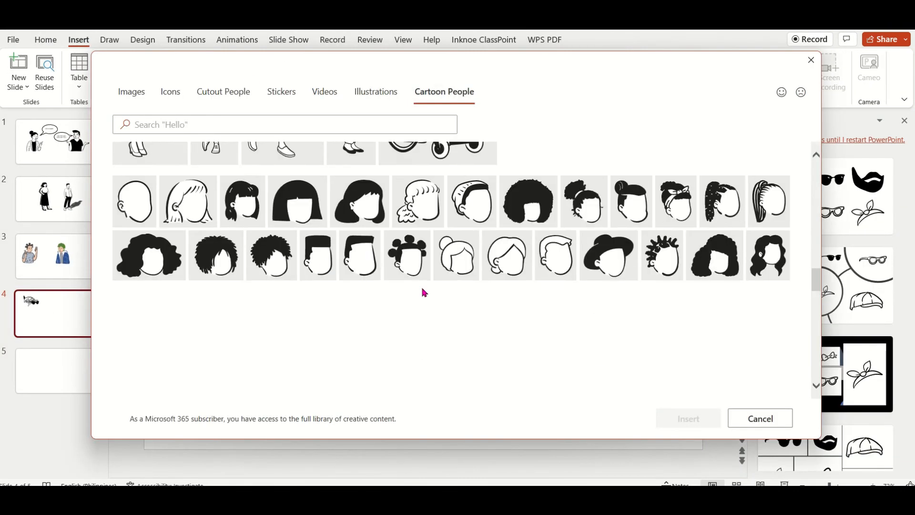
pyautogui.click(229, 260)
pyautogui.click(691, 418)
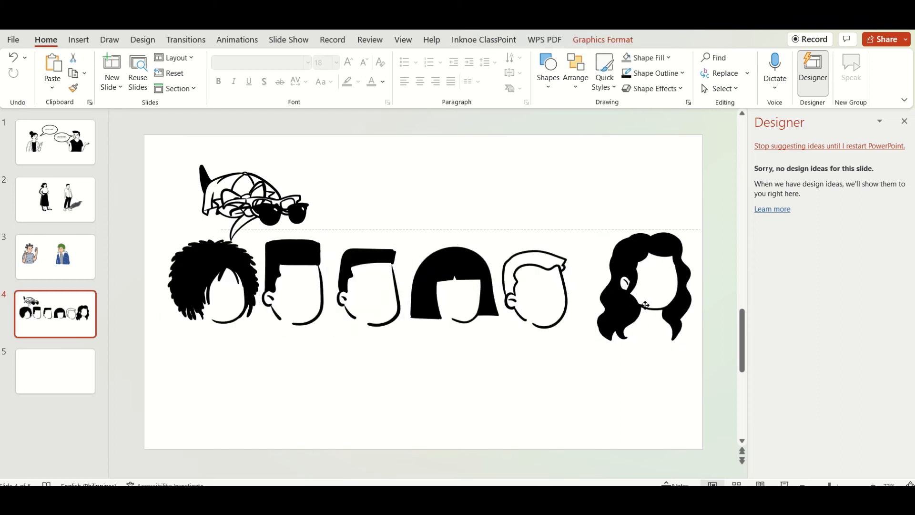
# Space the six heads out in a row across slide 4.
pyautogui.moveTo(645, 305); pyautogui.dragTo(647, 305)
pyautogui.moveTo(536, 295); pyautogui.dragTo(556, 291)
pyautogui.moveTo(455, 267); pyautogui.dragTo(471, 261)
pyautogui.moveTo(293, 286); pyautogui.dragTo(312, 286)
pyautogui.moveTo(371, 286); pyautogui.dragTo(381, 286)
# Place the accessories on the heads, with glasses and bow on the bob, headband on the long hair, and beard on the light-haired head.
pyautogui.moveTo(297, 213); pyautogui.dragTo(495, 294)
pyautogui.moveTo(519, 308); pyautogui.dragTo(505, 305)
pyautogui.moveTo(245, 198); pyautogui.dragTo(461, 256)
pyautogui.moveTo(257, 197); pyautogui.dragTo(413, 267)
pyautogui.moveTo(388, 248); pyautogui.dragTo(395, 255)
pyautogui.moveTo(264, 212); pyautogui.dragTo(650, 242)
pyautogui.moveTo(233, 198); pyautogui.dragTo(566, 313)
# Move the cap onto the curly-haired head and duplicate it.
pyautogui.click(381, 254)
pyautogui.moveTo(416, 255); pyautogui.dragTo(218, 249)
pyautogui.hotkey('ctrl', 'c')
pyautogui.hotkey('ctrl', 'v')
# Open the fill and outline color options for the graphic on top of the third head.
pyautogui.click(382, 255)
pyautogui.click(603, 39)
pyautogui.click(369, 58)
pyautogui.click(371, 73)
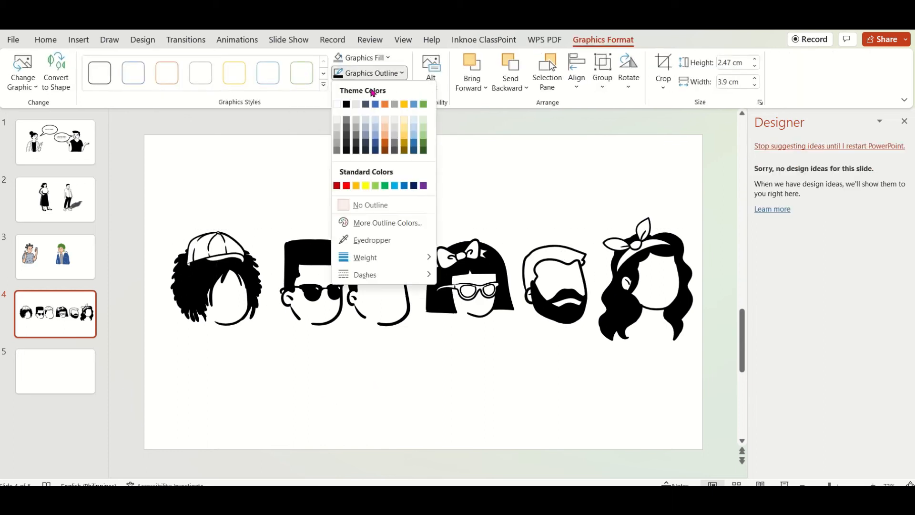
# Add a blank slide and insert a short-haired head and an open-mouthed face from Cartoon People onto slide 5.
pyautogui.click(65, 363)
pyautogui.press('Return')
pyautogui.click(81, 40)
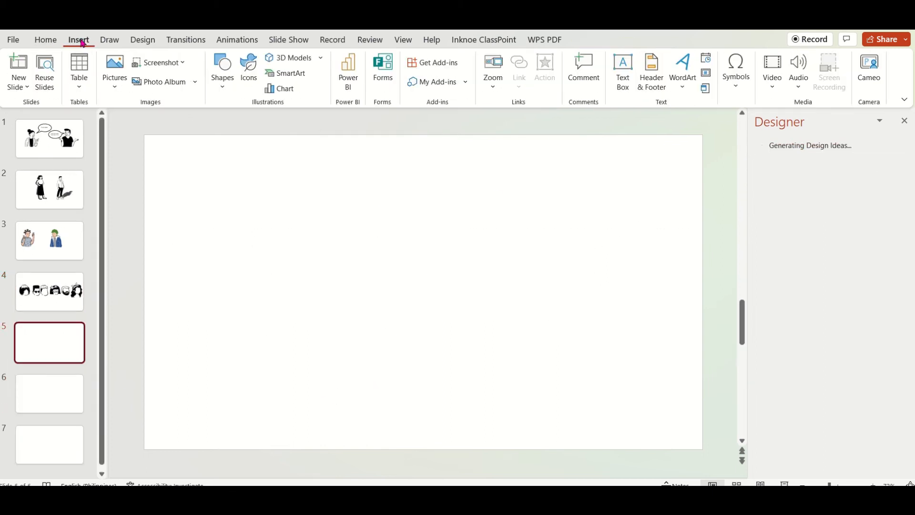
pyautogui.click(247, 73)
pyautogui.click(448, 93)
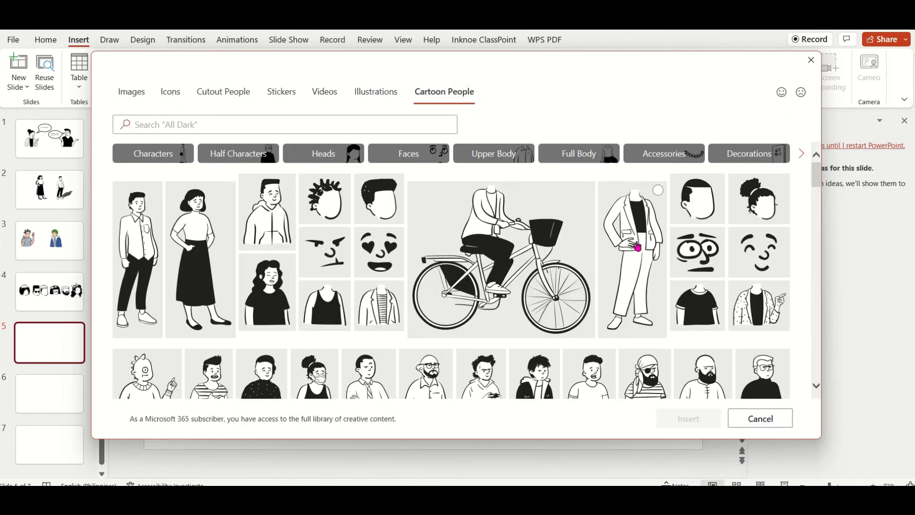
pyautogui.click(638, 247)
pyautogui.scroll(-10, 636, 278)
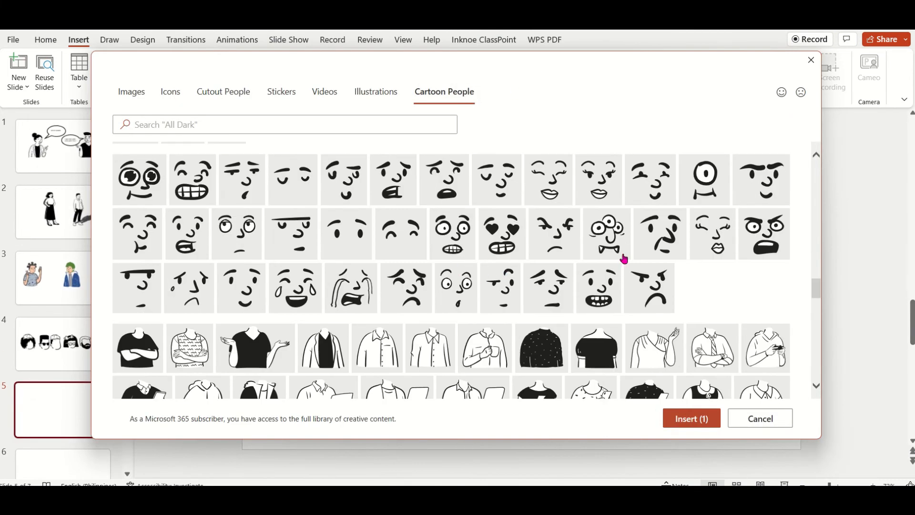
pyautogui.click(691, 418)
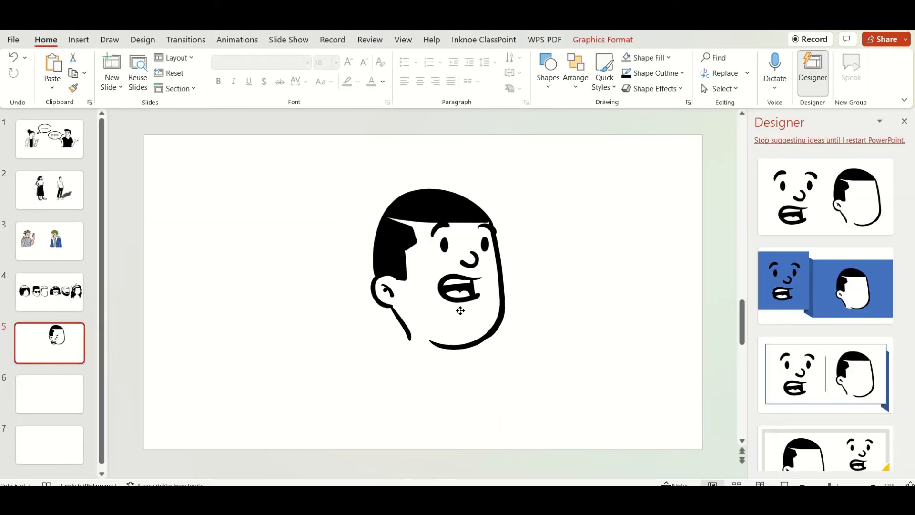
# Duplicate slide 5 and adjust the eyebrows and flatten the mouth on the copy.
pyautogui.rightClick(84, 350)
pyautogui.click(184, 165)
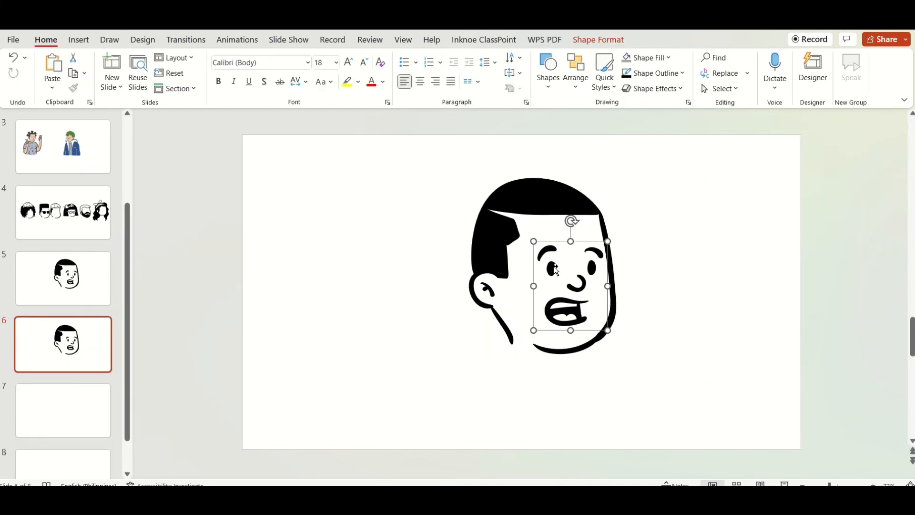
pyautogui.click(593, 253)
pyautogui.moveTo(550, 284); pyautogui.dragTo(592, 287)
pyautogui.click(568, 303)
pyautogui.moveTo(566, 297)
pyautogui.mouseDown()
pyautogui.moveTo(545, 290)
pyautogui.moveTo(591, 290)
pyautogui.moveTo(566, 307)
pyautogui.mouseUp()
# Duplicate slide 6 and lower the eyebrows and narrow the mouth opening on slide 7.
pyautogui.rightClick(72, 350)
pyautogui.click(116, 178)
pyautogui.click(541, 254)
pyautogui.click(542, 255)
pyautogui.click(592, 254)
pyautogui.click(567, 305)
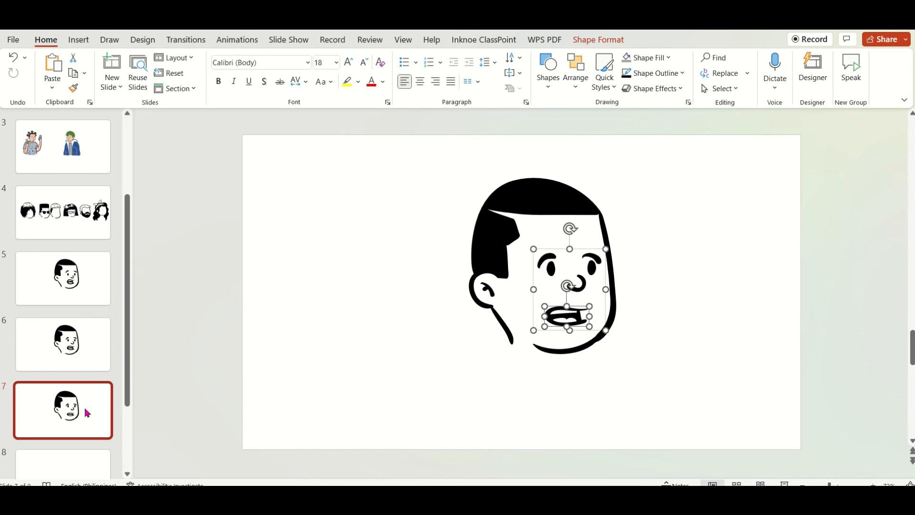
# Duplicate slide 7 and its copy, tilting the head and face slightly clockwise.
pyautogui.rightClick(86, 411)
pyautogui.click(129, 236)
pyautogui.moveTo(542, 149)
pyautogui.mouseDown()
pyautogui.moveTo(527, 149)
pyautogui.moveTo(552, 149)
pyautogui.mouseUp()
pyautogui.rightClick(89, 349)
pyautogui.click(133, 178)
pyautogui.click(569, 317)
# Duplicate slide 9 and stretch the mouth upward so it opens wider on the copy.
pyautogui.rightClick(82, 413)
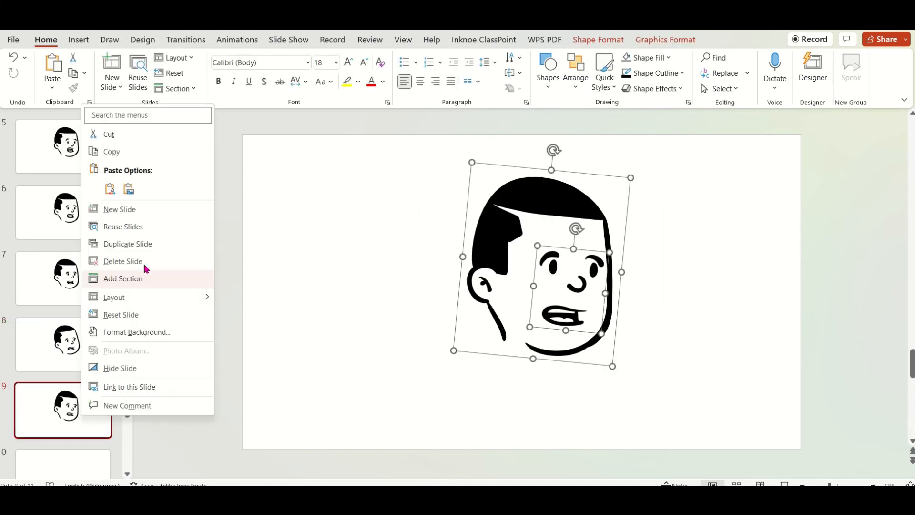
pyautogui.click(128, 243)
pyautogui.click(565, 317)
pyautogui.click(565, 317)
pyautogui.click(549, 254)
pyautogui.moveTo(566, 306)
pyautogui.mouseDown()
pyautogui.moveTo(546, 284)
pyautogui.moveTo(592, 282)
pyautogui.moveTo(592, 298)
pyautogui.moveTo(602, 287)
pyautogui.moveTo(567, 294)
pyautogui.mouseUp()
# Duplicate slide 10 and adjust the eyebrows and both eyes on slide 11.
pyautogui.rightClick(99, 349)
pyautogui.click(142, 180)
pyautogui.click(594, 259)
pyautogui.click(593, 258)
pyautogui.click(553, 266)
pyautogui.keyDown('shift'); pyautogui.click(594, 270); pyautogui.keyUp('shift')
# Duplicate slide 11 and enlarge both eyes and the mouth on slide 12.
pyautogui.rightClick(89, 411)
pyautogui.click(133, 238)
pyautogui.click(554, 265)
pyautogui.click(554, 265)
pyautogui.keyDown('shift'); pyautogui.click(593, 268); pyautogui.keyUp('shift')
pyautogui.click(564, 324)
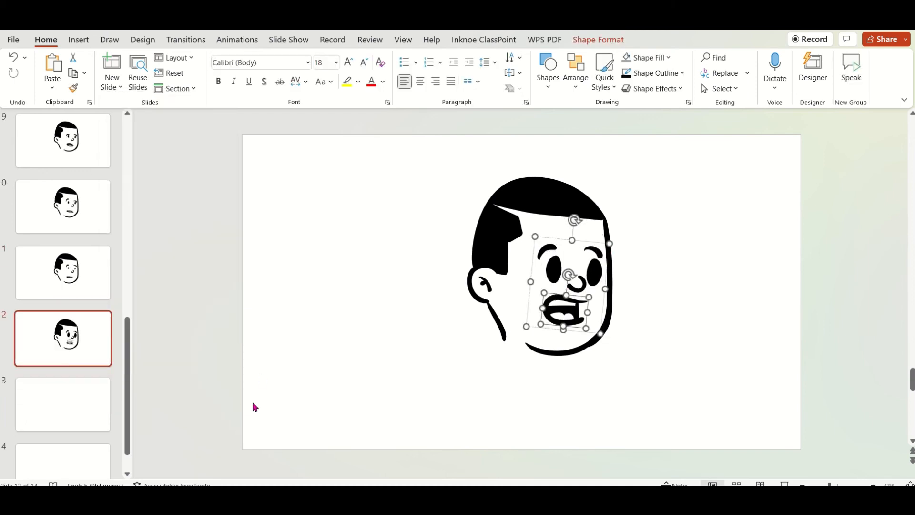
# Copy slides 5 through 12 and paste the copies directly after slide 12.
pyautogui.click(86, 352)
pyautogui.scroll(2, 85, 374)
pyautogui.click(88, 266)
pyautogui.hotkey('shift', 'Down')
pyautogui.hotkey('shift', 'Down')
pyautogui.hotkey('shift', 'Down')
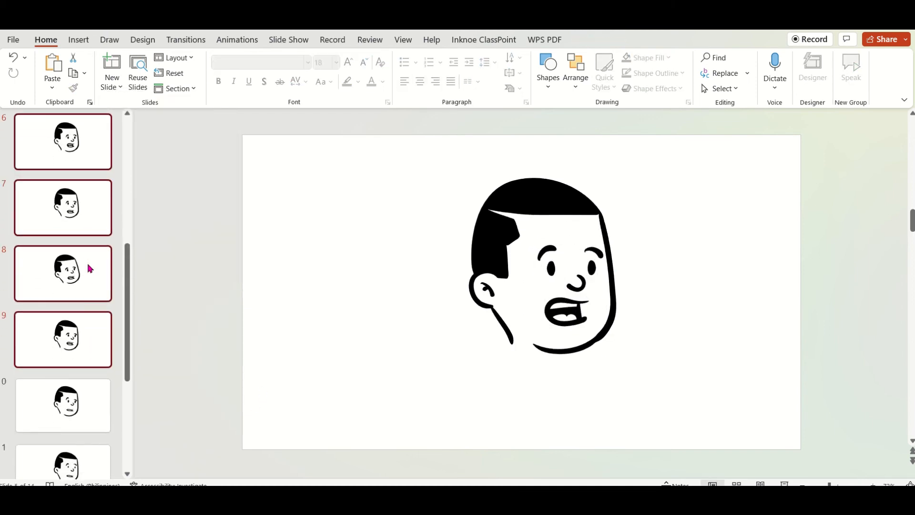
pyautogui.rightClick(88, 331)
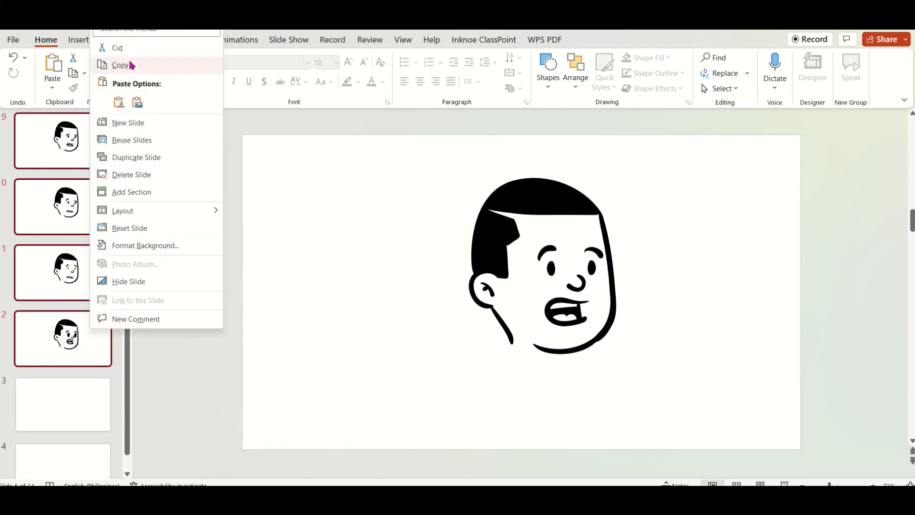
pyautogui.click(125, 62)
pyautogui.click(95, 352)
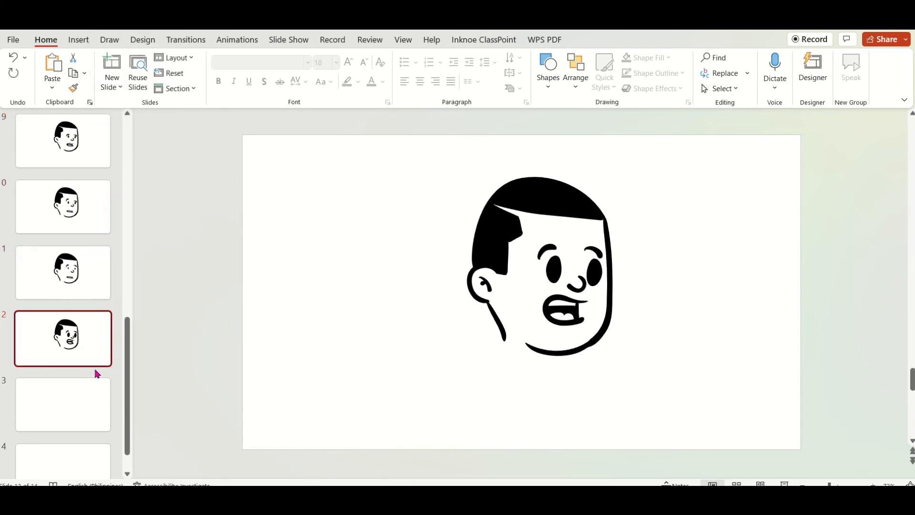
# Set slides 5 through 20 to advance automatically after 00:00.00, with advancing on mouse click turned off.
pyautogui.click(85, 334)
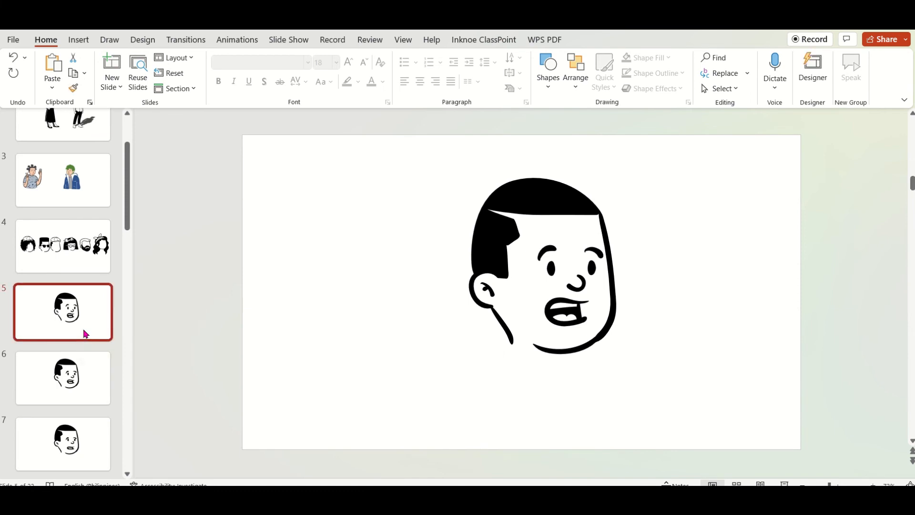
pyautogui.scroll(-10, 86, 334)
pyautogui.keyDown('shift'); pyautogui.click(86, 334); pyautogui.keyUp('shift')
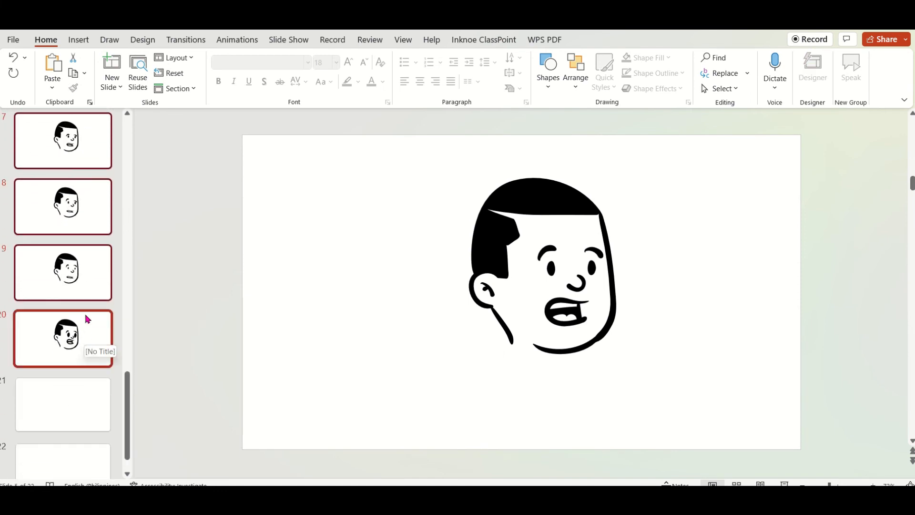
pyautogui.click(199, 45)
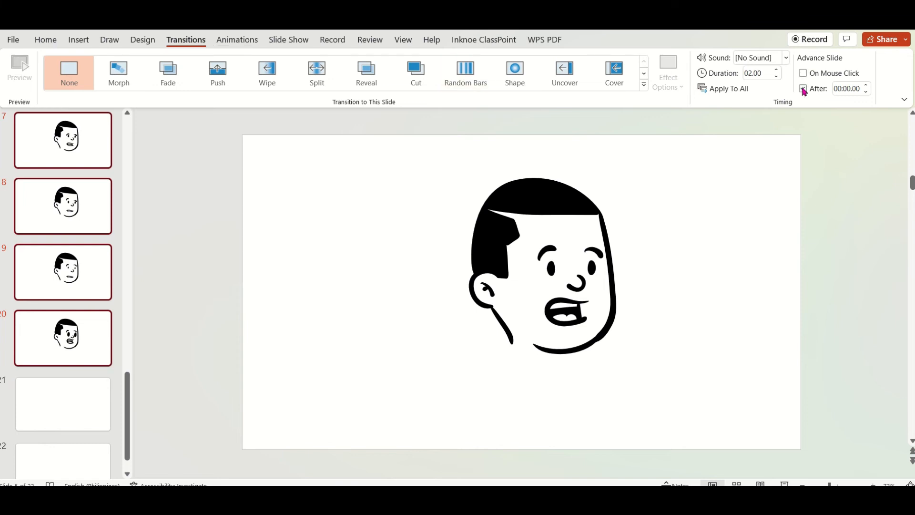
# Apply the Morph transition to slides 6 through 20.
pyautogui.scroll(8, 47, 253)
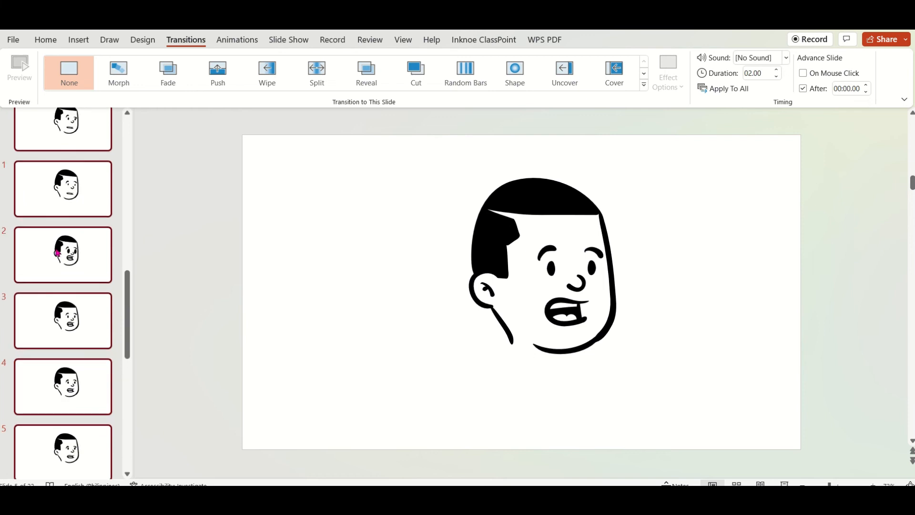
pyautogui.scroll(3, 61, 252)
pyautogui.click(86, 210)
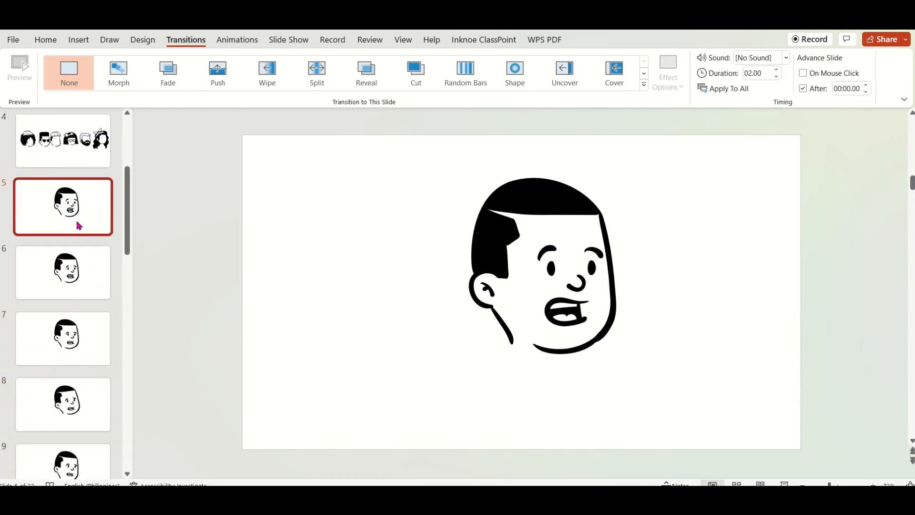
pyautogui.click(98, 261)
pyautogui.scroll(-2, 98, 260)
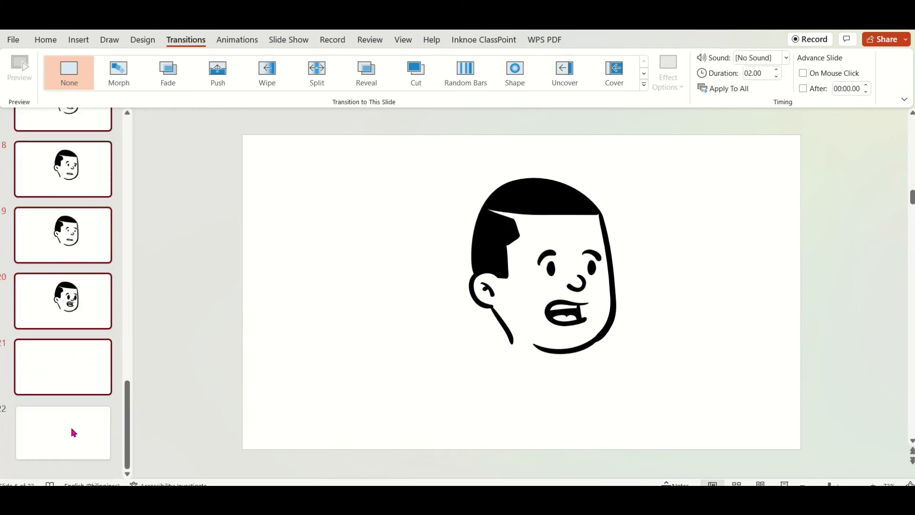
pyautogui.keyDown('shift'); pyautogui.click(70, 425); pyautogui.keyUp('shift')
pyautogui.scroll(3, 86, 243)
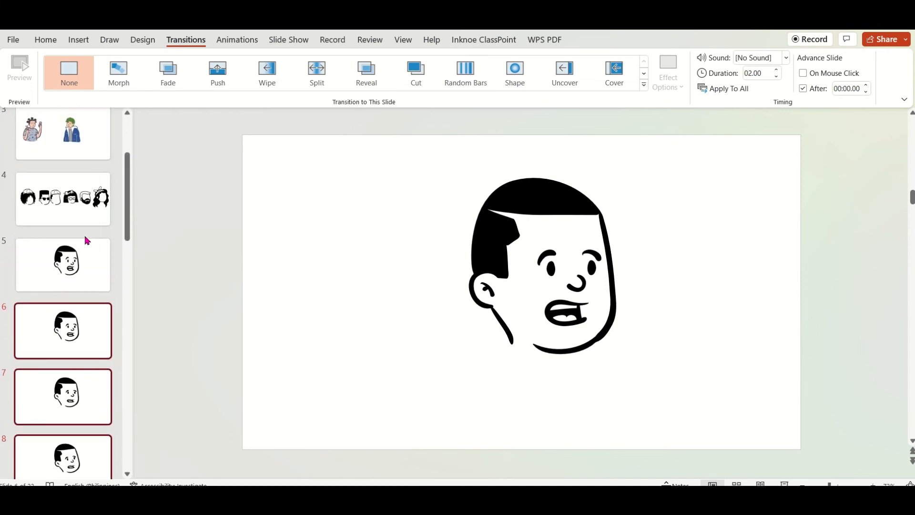
pyautogui.click(127, 81)
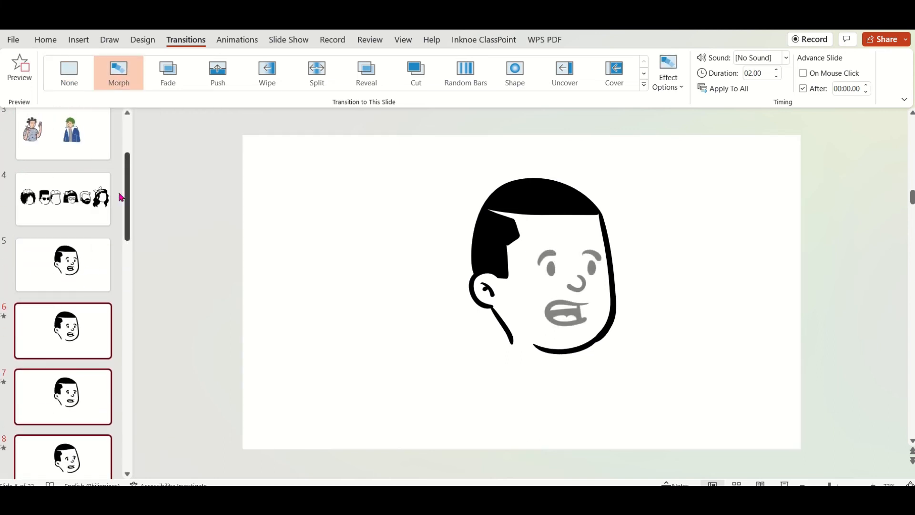
# Play the slide show from slide 5 to preview the face animation, and exit it at the end.
pyautogui.click(76, 296)
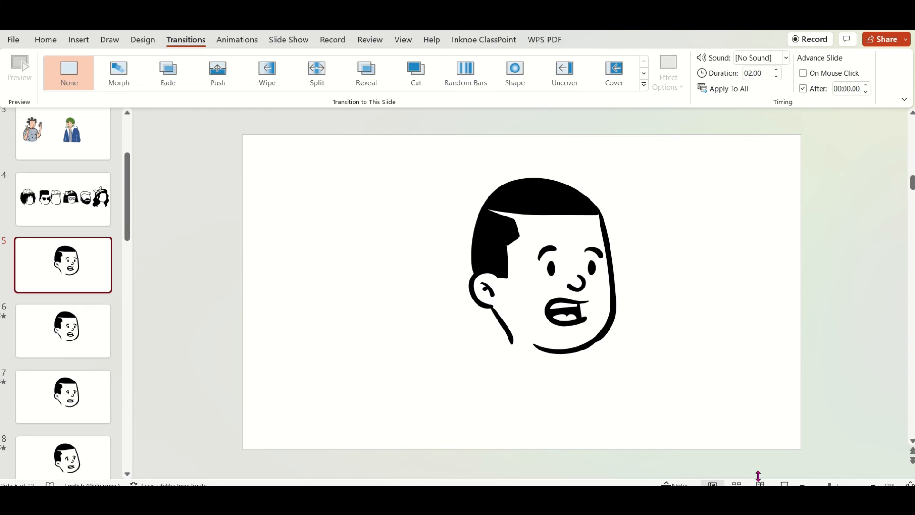
pyautogui.click(785, 484)
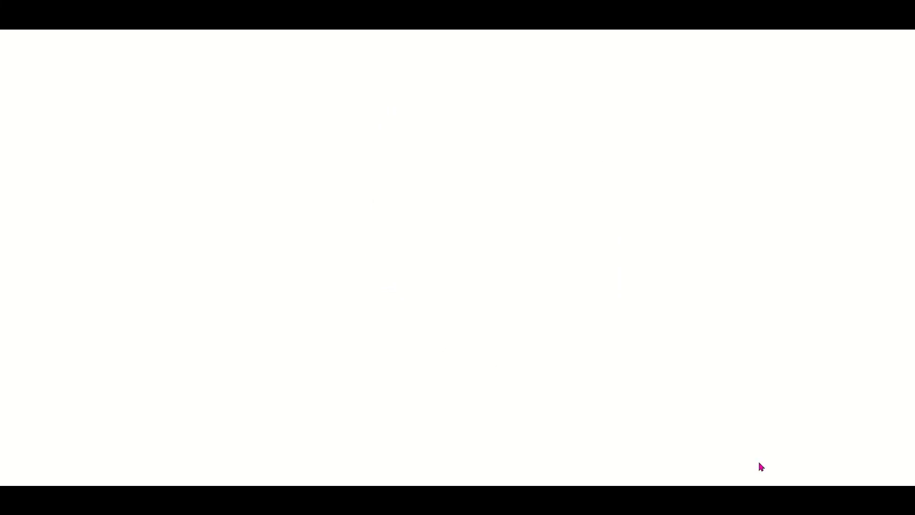
pyautogui.press('Escape')
# Set the transition duration of slides 5 through 20 to 01.00.
pyautogui.scroll(20, 112, 340)
pyautogui.click(87, 318)
pyautogui.keyDown('shift'); pyautogui.click(93, 353); pyautogui.keyUp('shift')
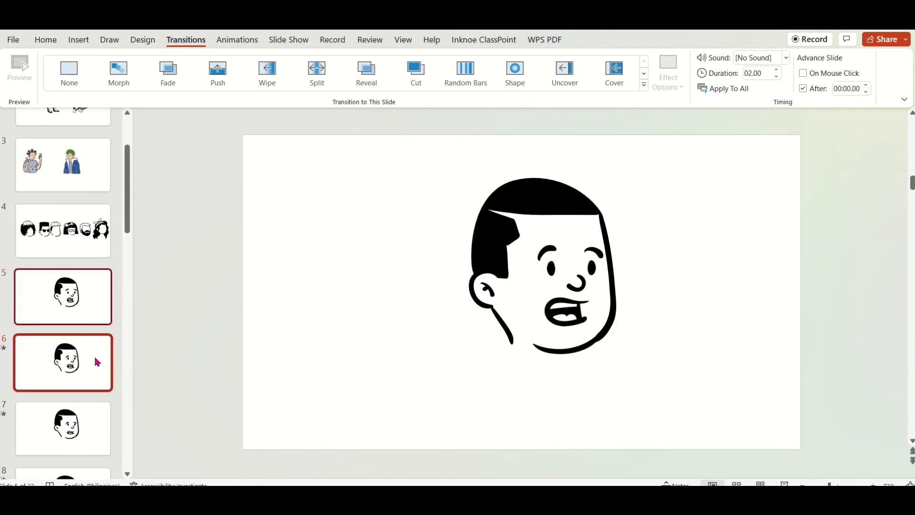
pyautogui.scroll(-5, 93, 359)
pyautogui.keyDown('shift'); pyautogui.click(94, 359); pyautogui.keyUp('shift')
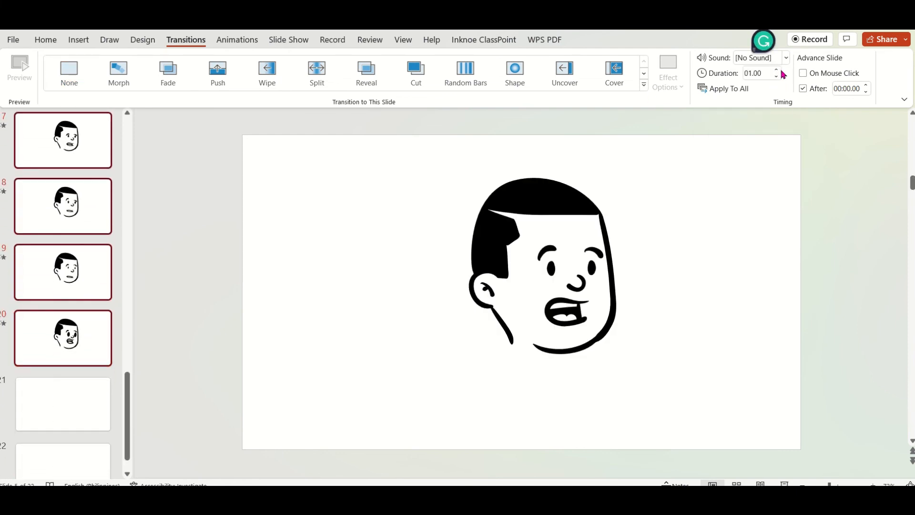